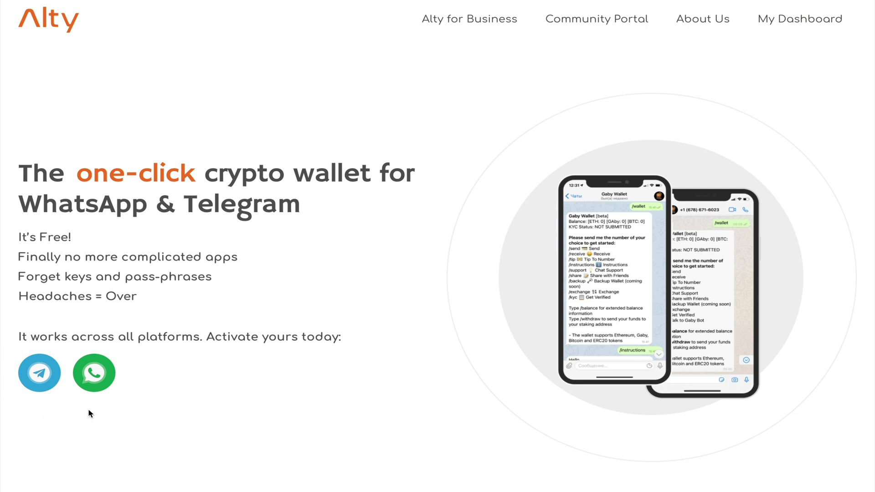
Step: Expand the Create a wallet, Send coins, Get News, Exchange and Tip to number feature descriptions
scroll(168, 379, down, 8)
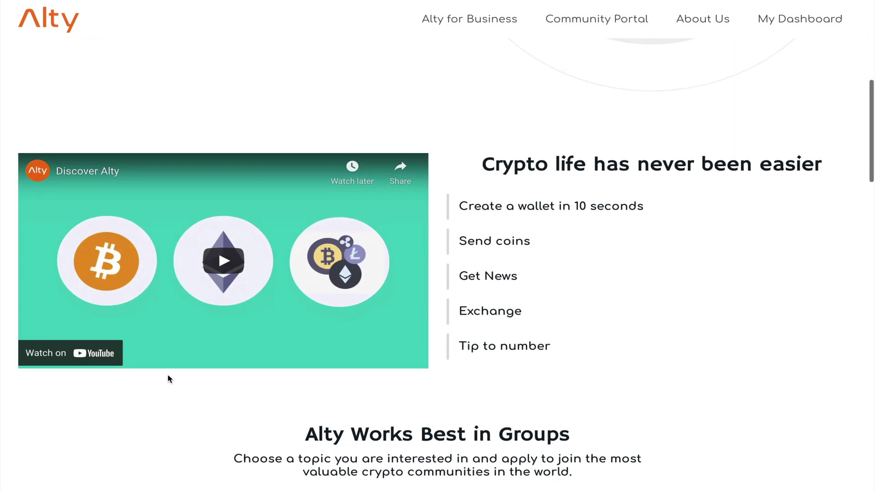
click(562, 208)
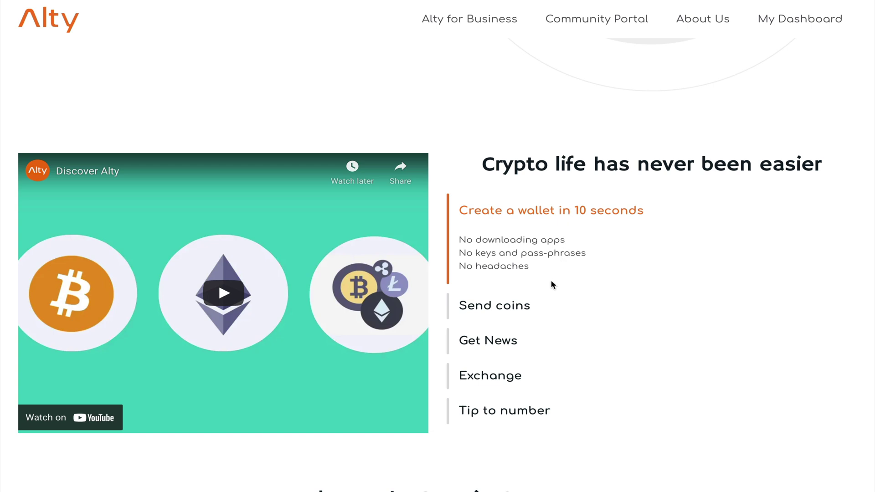
click(533, 309)
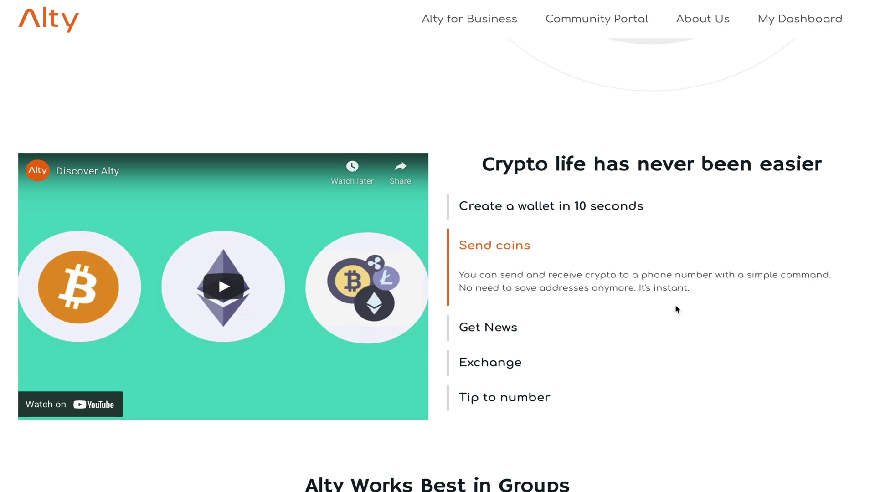
click(555, 330)
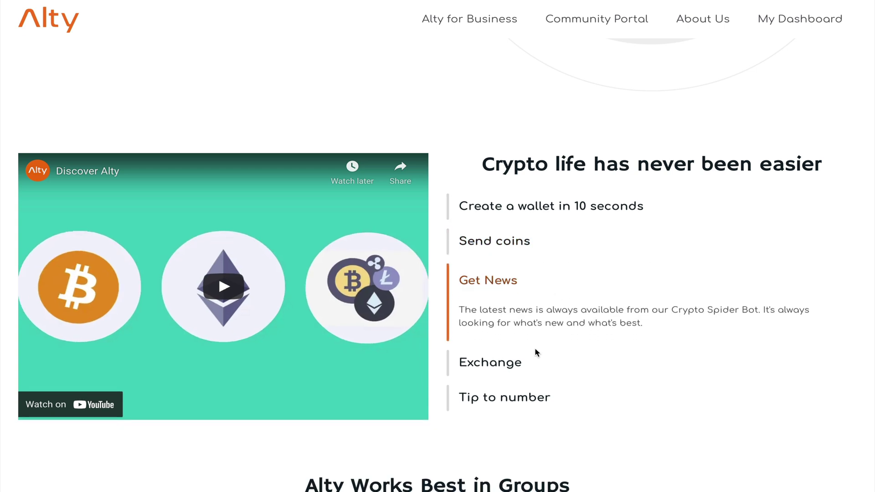
click(525, 361)
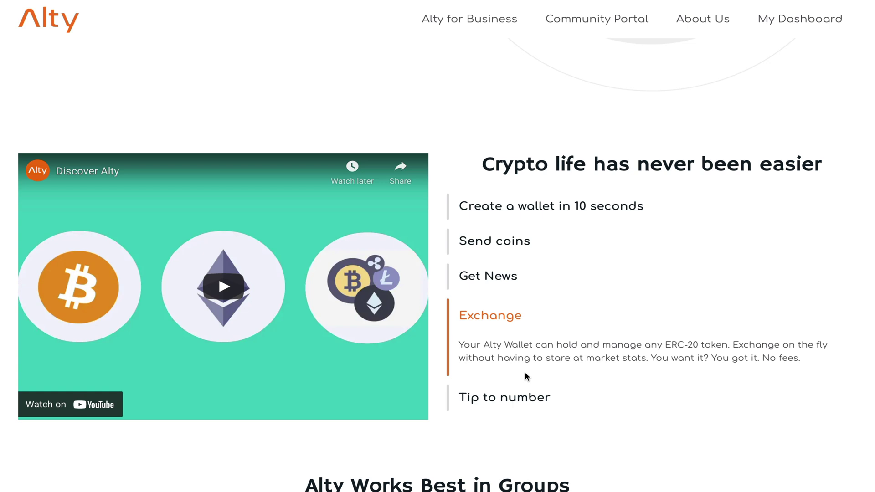
click(517, 399)
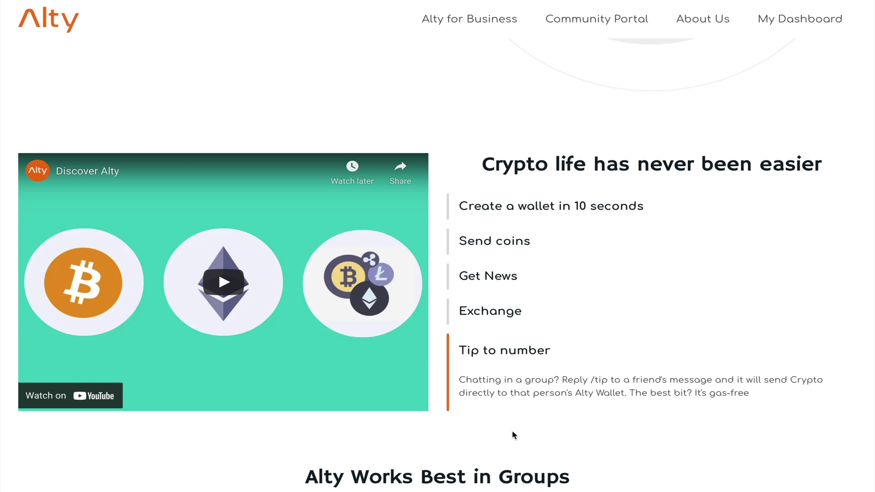
scroll(512, 432, down, 5)
scroll(513, 437, down, 3)
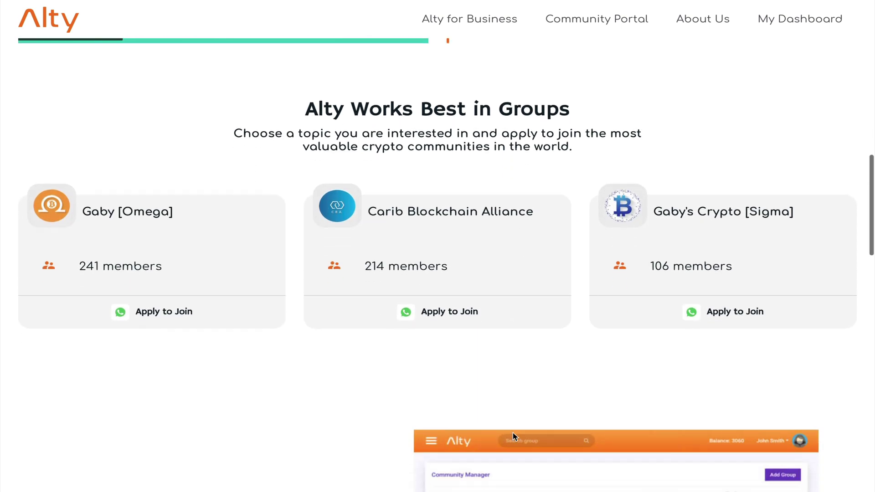
scroll(513, 437, down, 1)
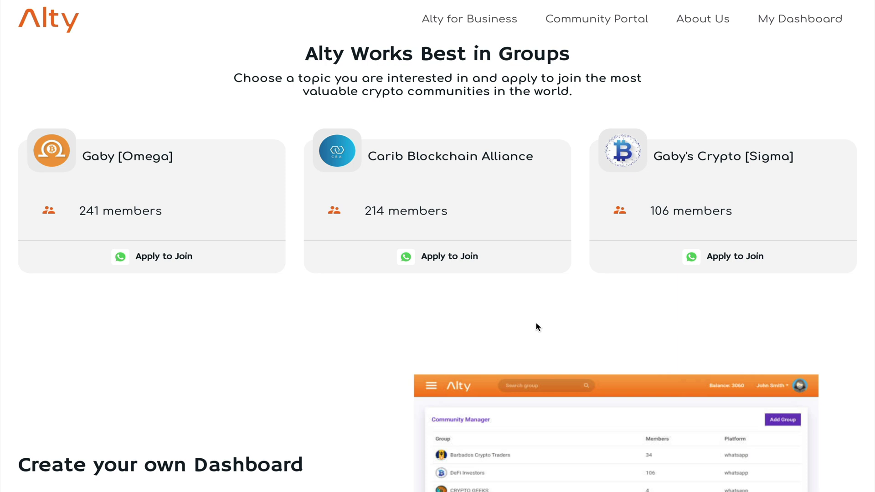
scroll(536, 324, down, 5)
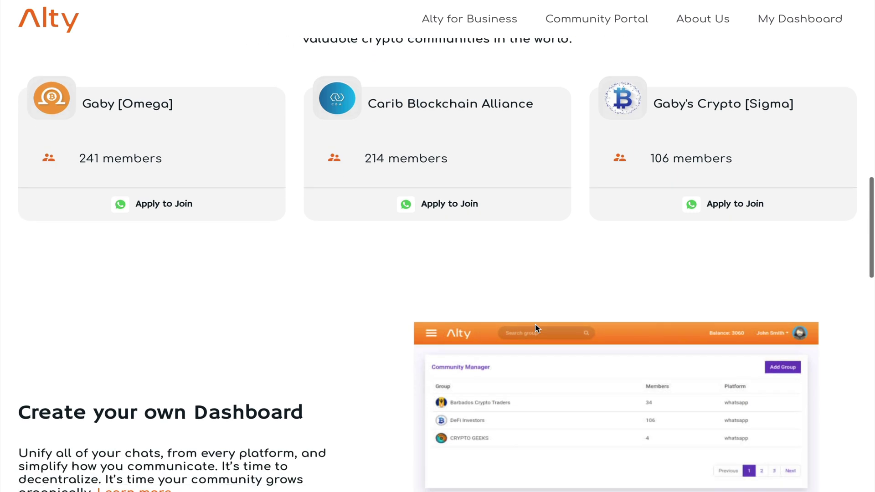
scroll(535, 324, down, 1)
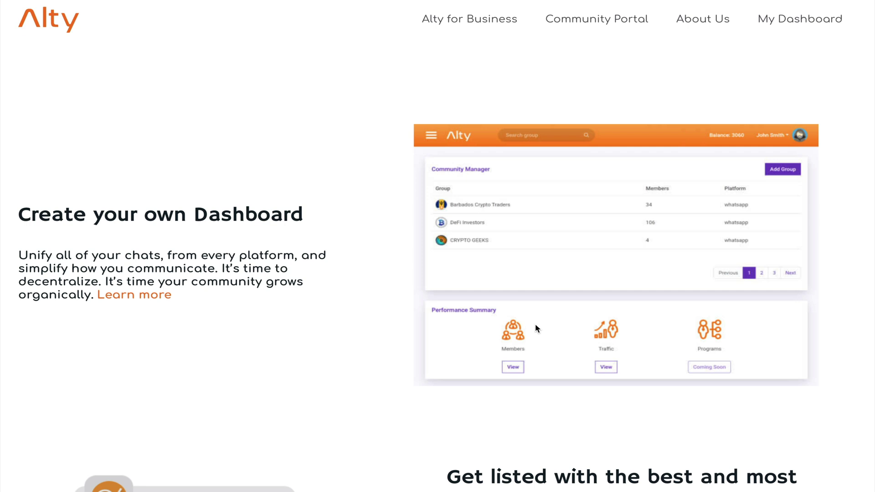
Step: Expand the No adverts, High level moderation, Insider news and EXCLUSIVE Airdrops access benefits
scroll(535, 329, down, 4)
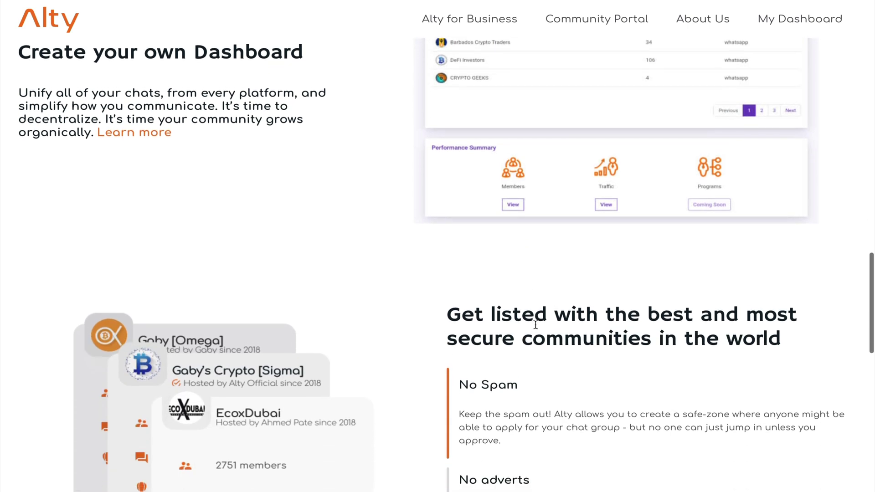
scroll(535, 324, down, 5)
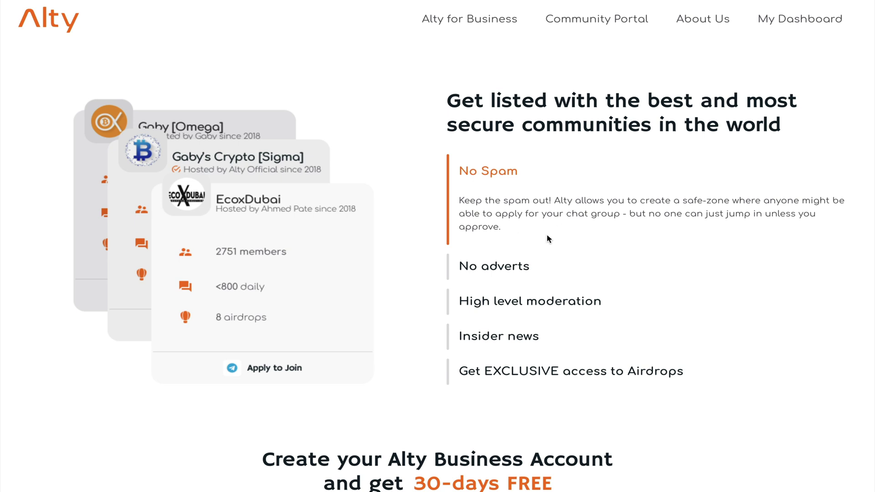
click(509, 266)
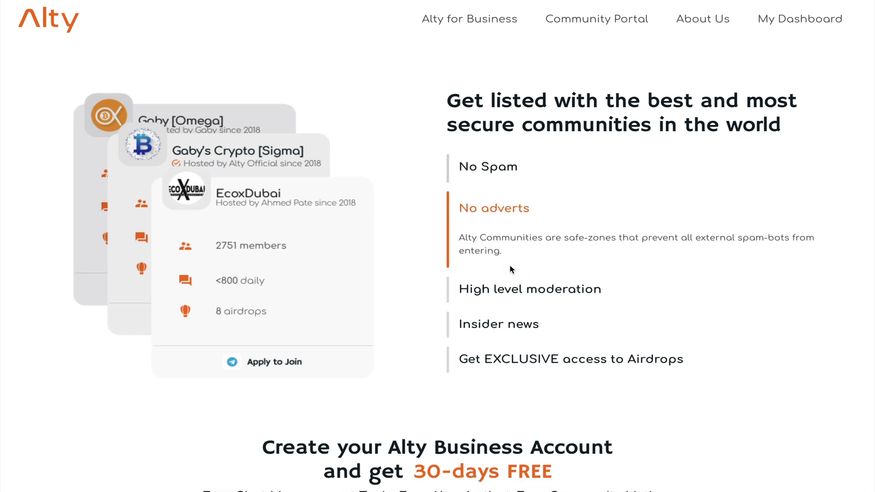
click(507, 289)
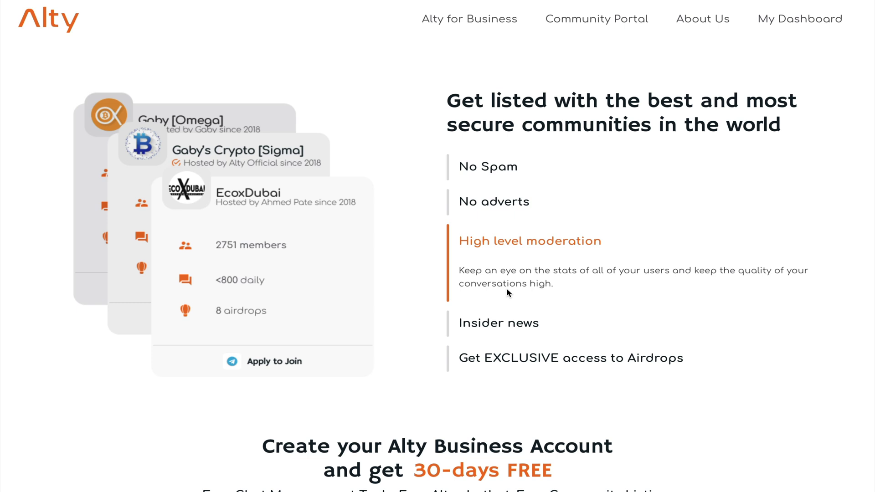
click(500, 324)
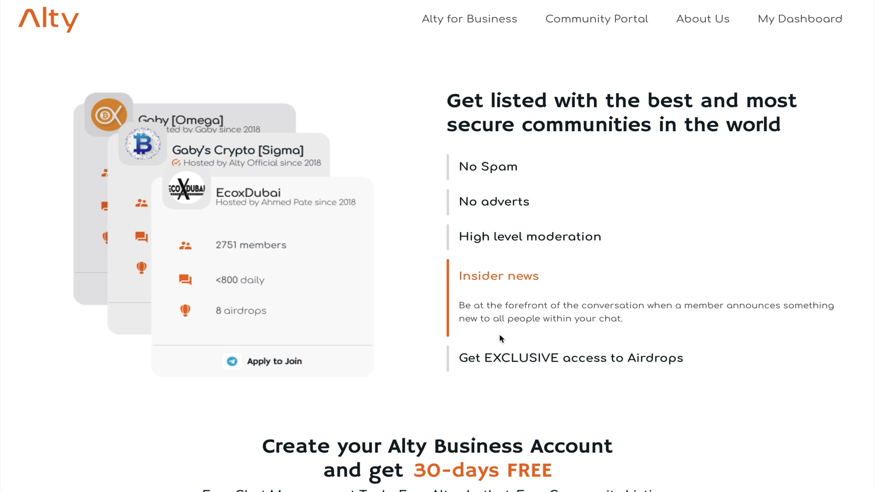
click(501, 363)
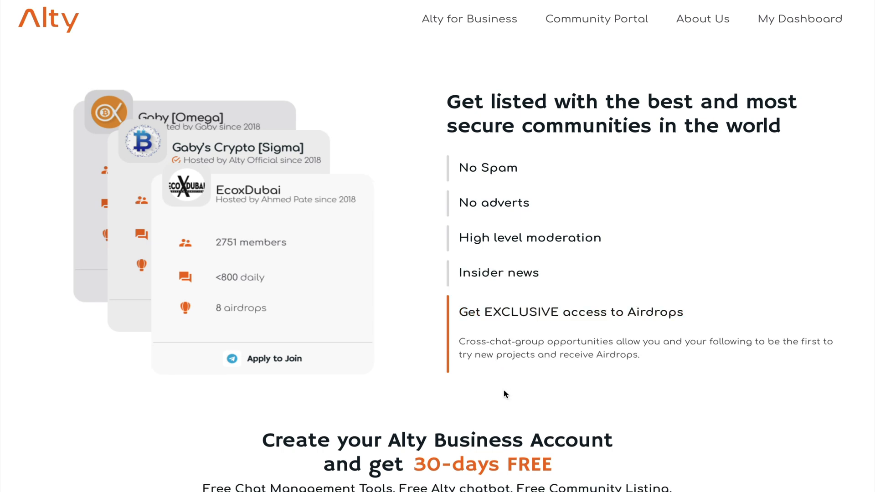
scroll(505, 394, down, 3)
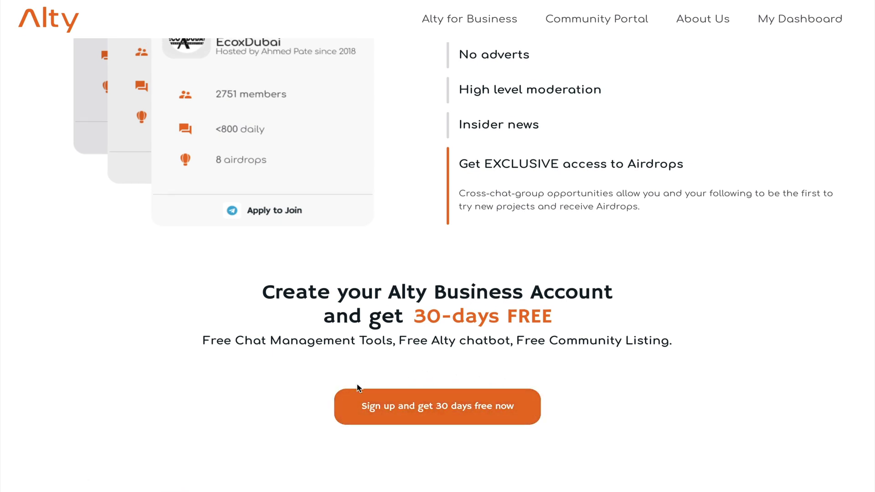
Step: Go from the free 30-day sign-up form to the Sign in to Alty page
click(445, 412)
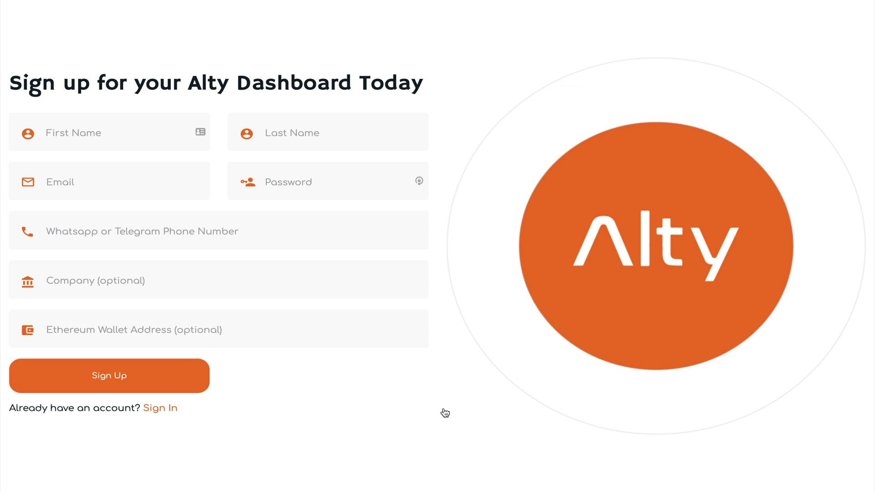
click(159, 409)
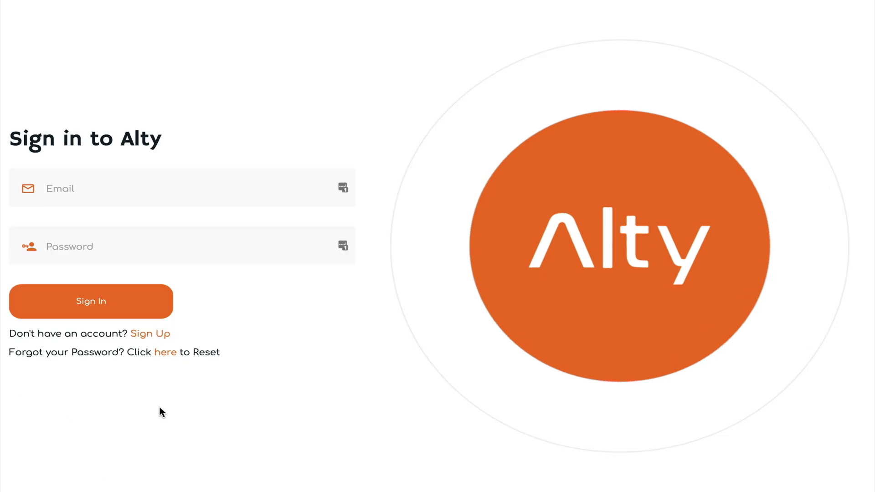
Step: Sign in to reach the Community Manager dashboard listing the Omega WhatsApp group
click(95, 310)
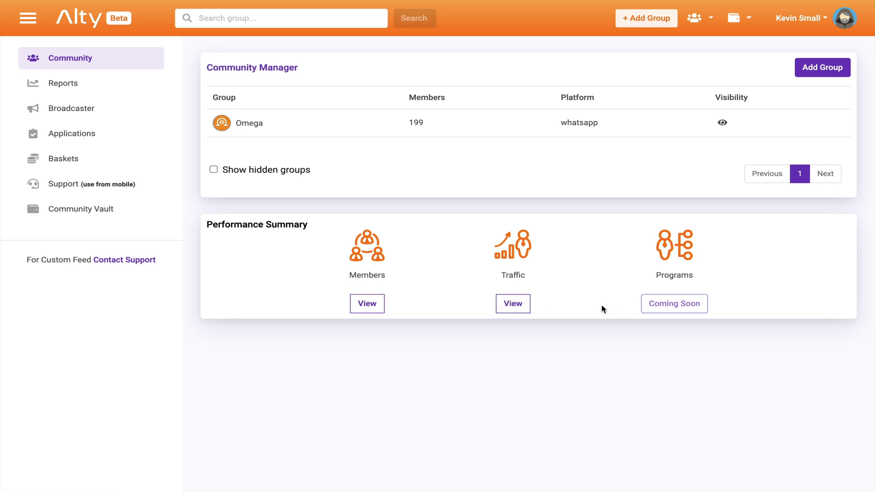
click(369, 305)
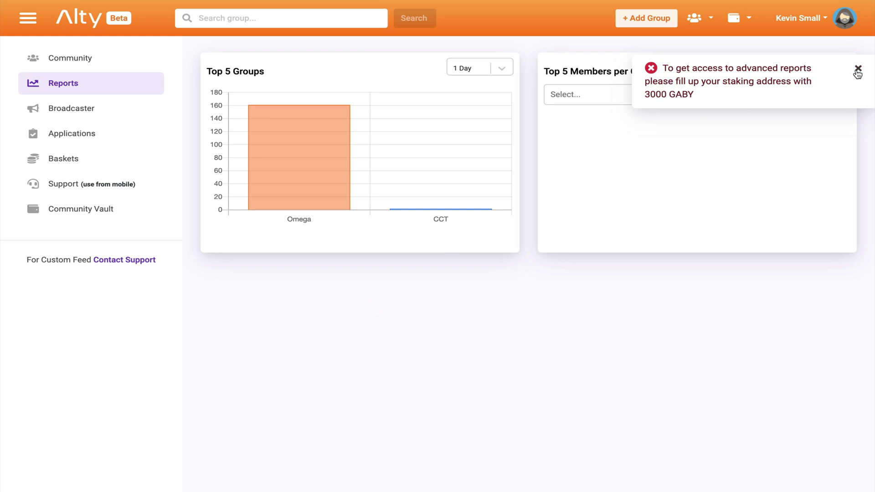
click(857, 71)
click(839, 68)
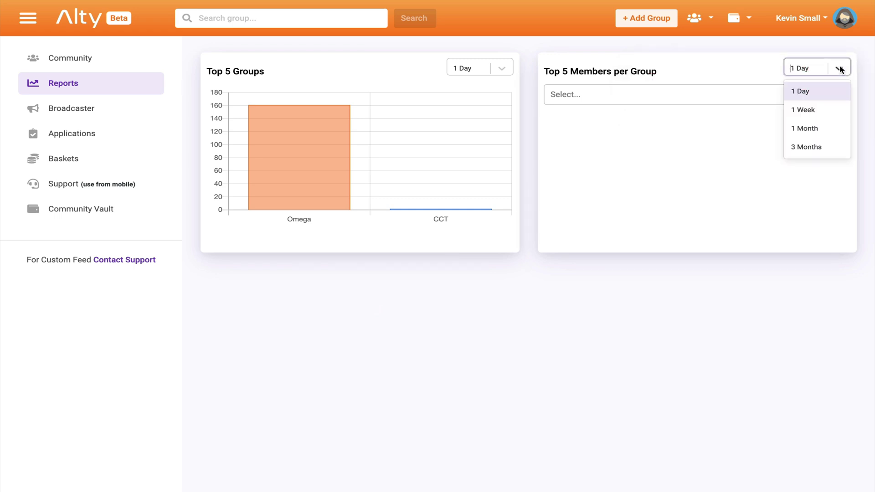
click(828, 127)
click(792, 88)
click(751, 117)
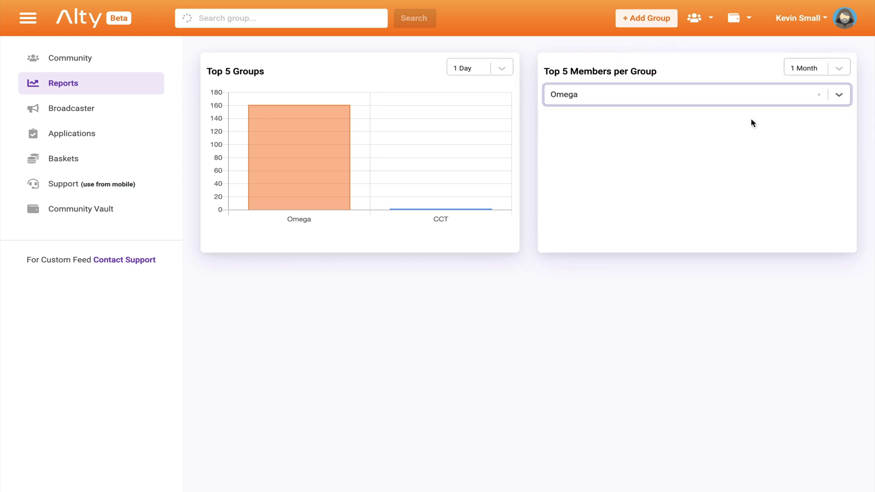
click(506, 69)
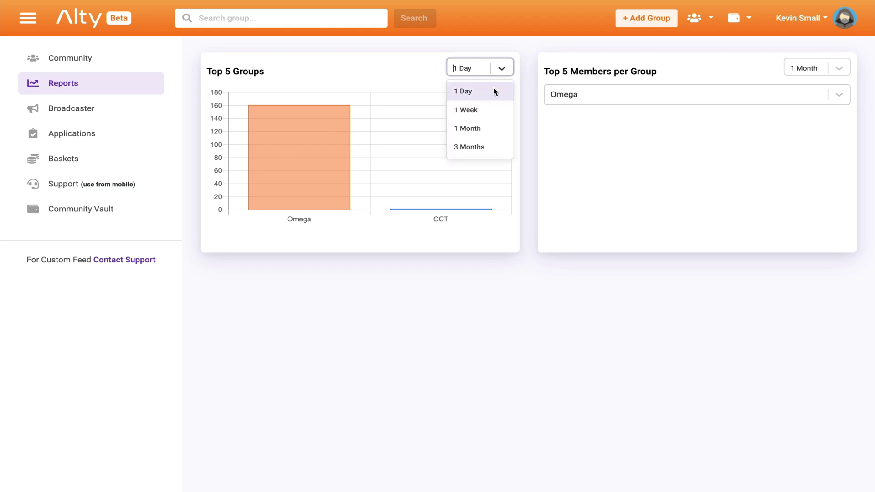
click(485, 134)
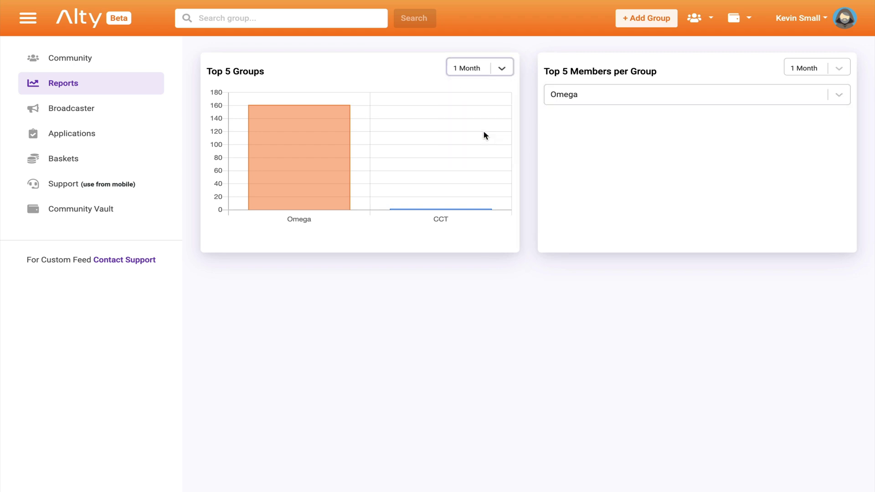
click(531, 249)
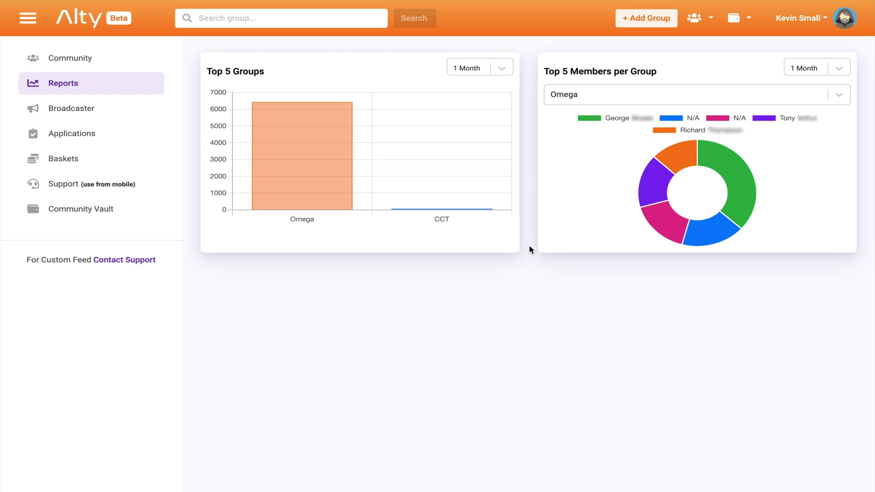
Step: Return to Community Manager and bring up the Add Group invite-link dialog
mouse_move(304, 182)
click(86, 60)
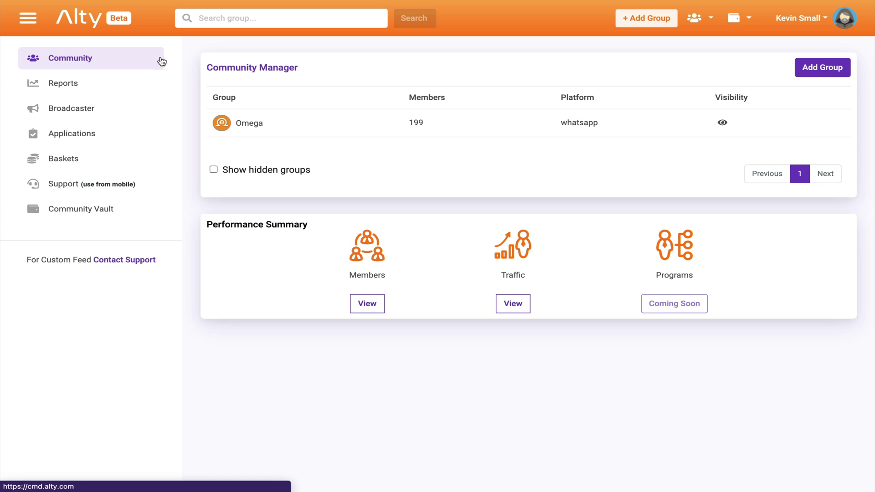
click(819, 73)
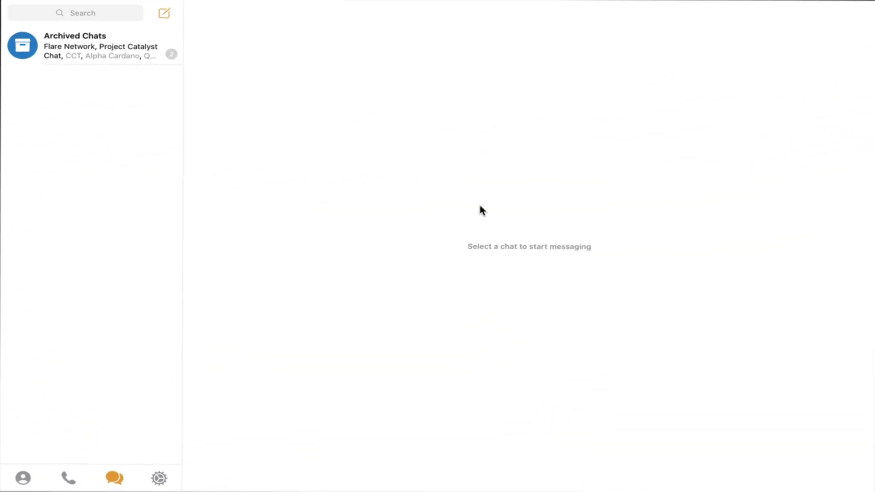
Step: Start a new Telegram group with the Alty support account selected as its member
click(164, 14)
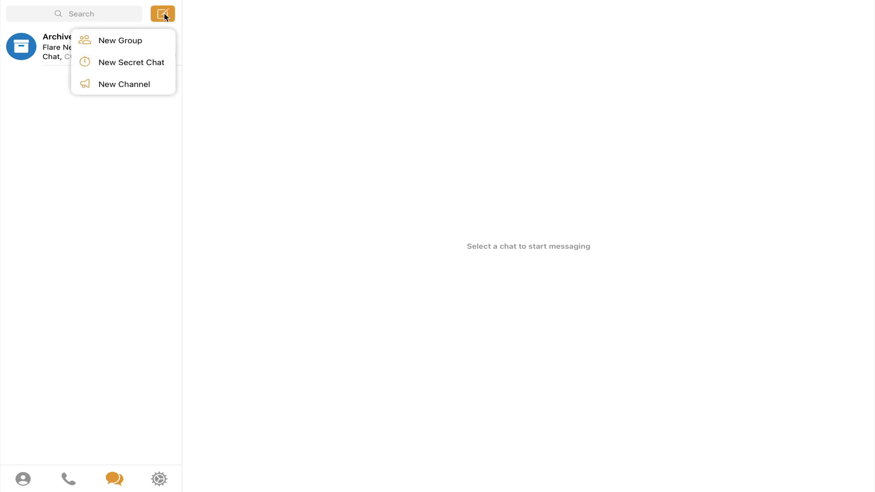
click(123, 41)
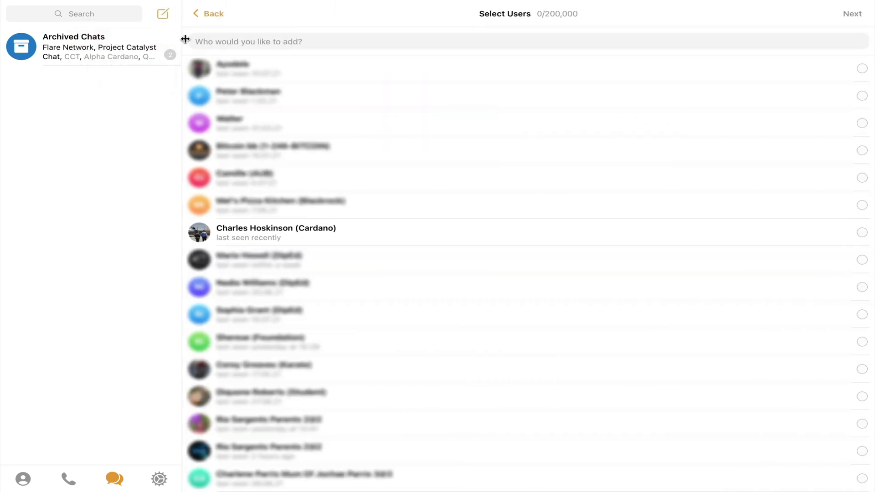
click(215, 39)
text(Dami)
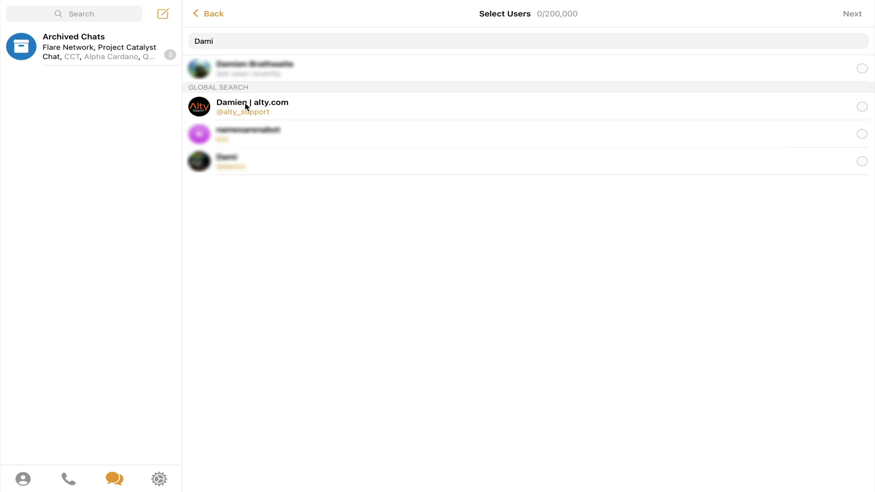
click(245, 107)
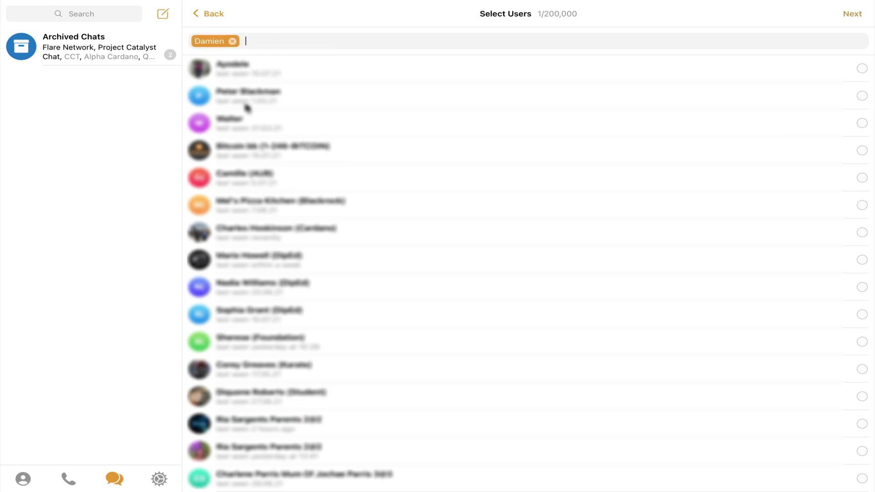
click(854, 14)
Step: Name the group Caribbean Crypto Tips, set Logo 1 as its photo, and create it
click(550, 67)
text(Caribbean Crypto Tips)
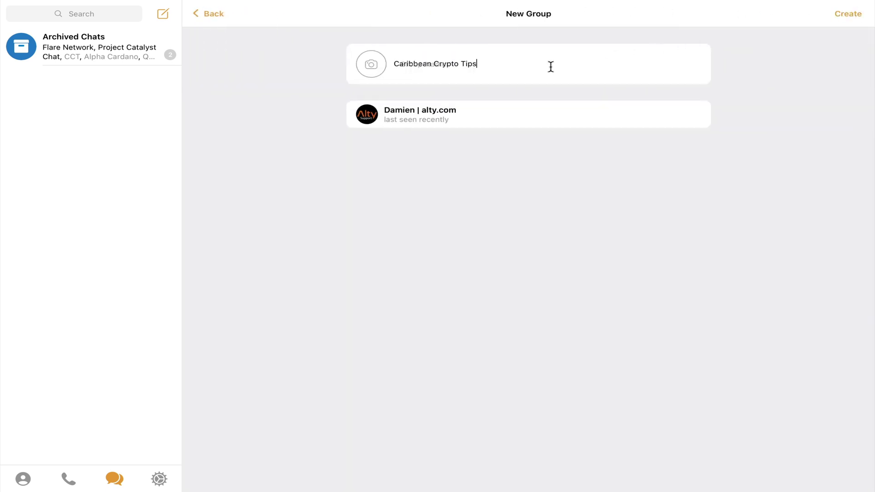
click(370, 63)
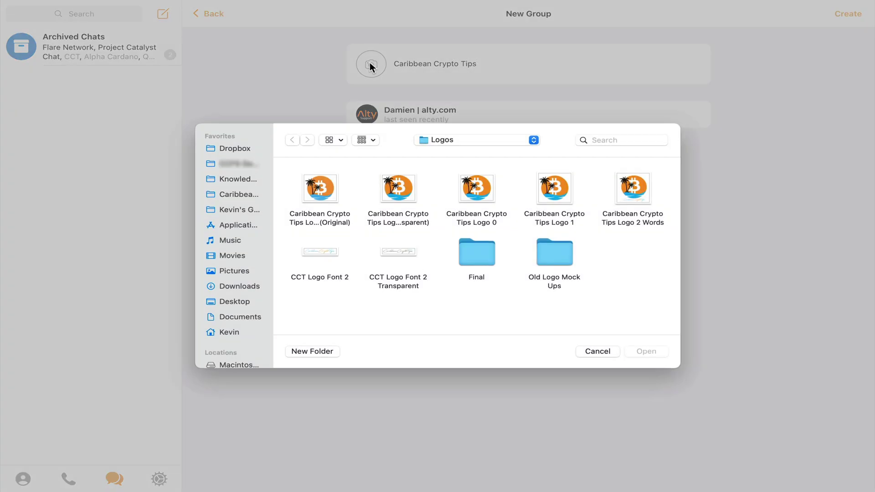
click(551, 191)
click(647, 352)
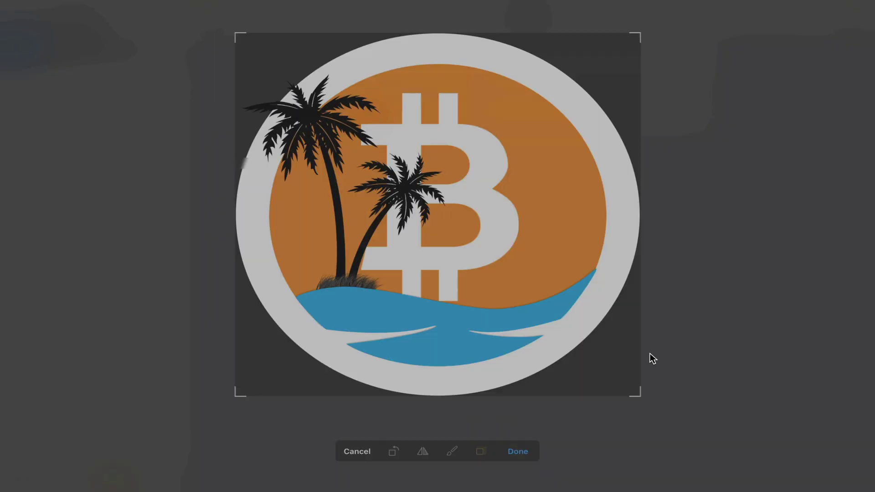
click(526, 453)
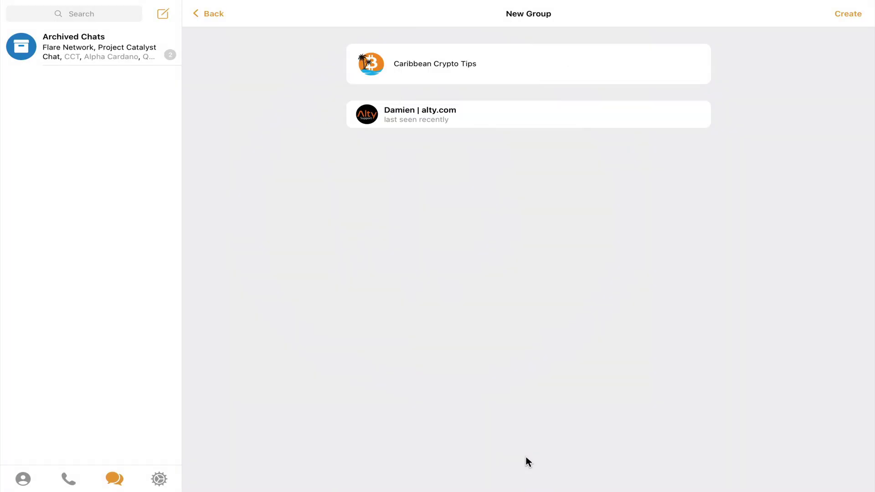
click(854, 16)
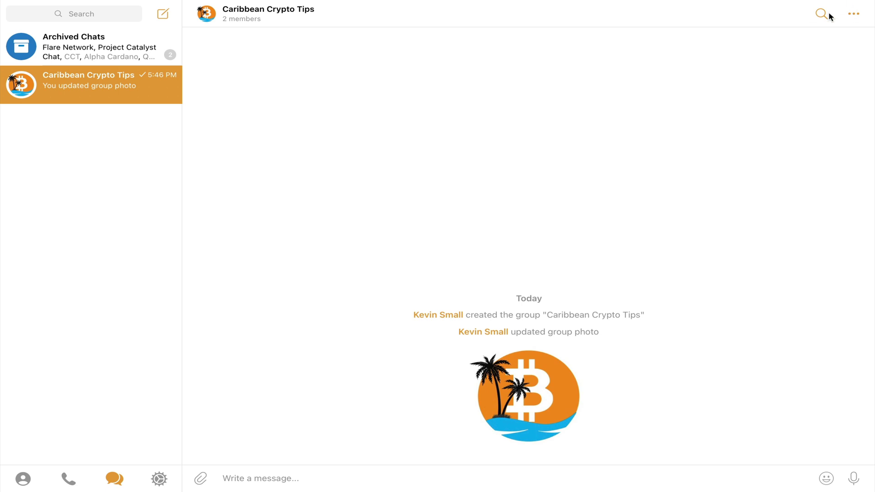
Step: Switch off Add Members, Pin Messages and Change Group Info permissions, leaving 5/8 enabled
click(854, 15)
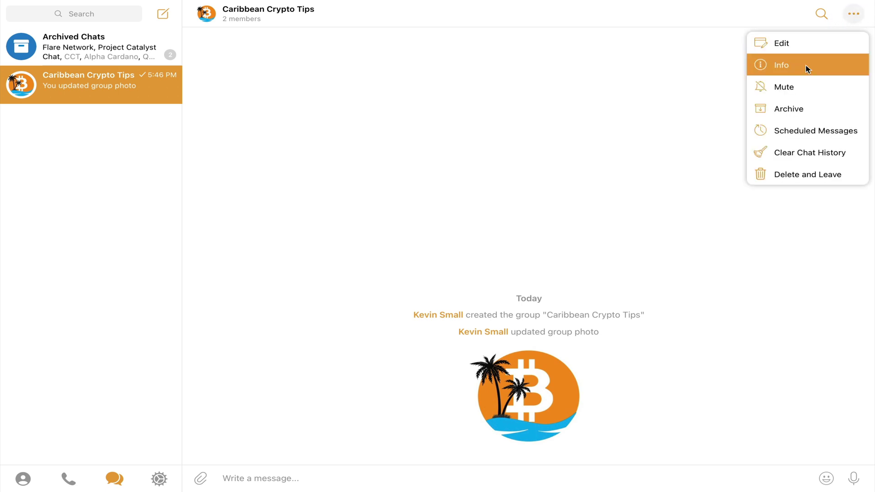
click(805, 64)
click(856, 17)
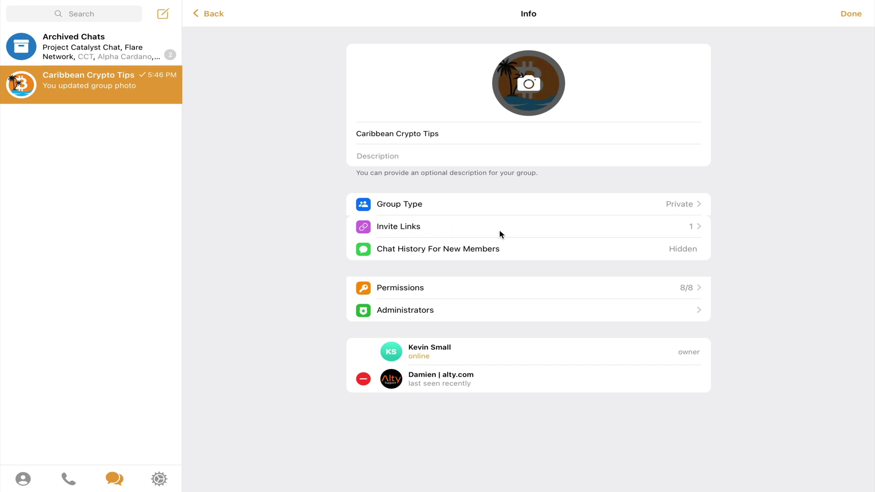
click(534, 282)
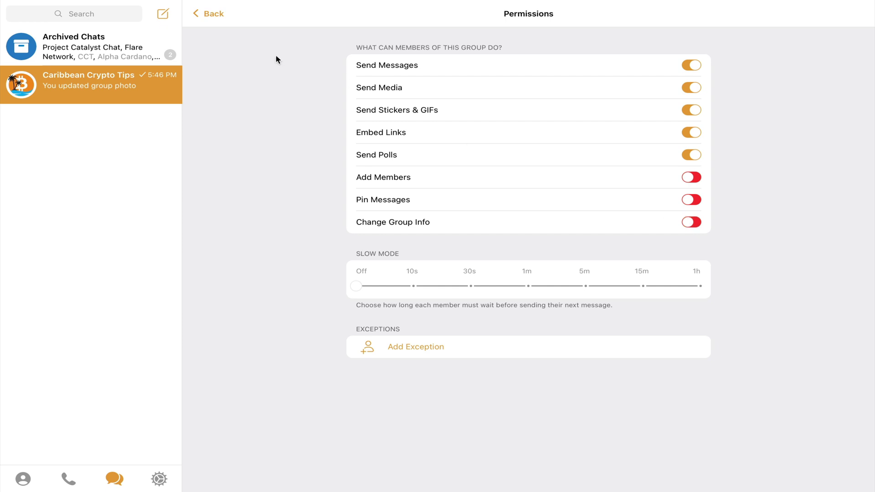
click(213, 14)
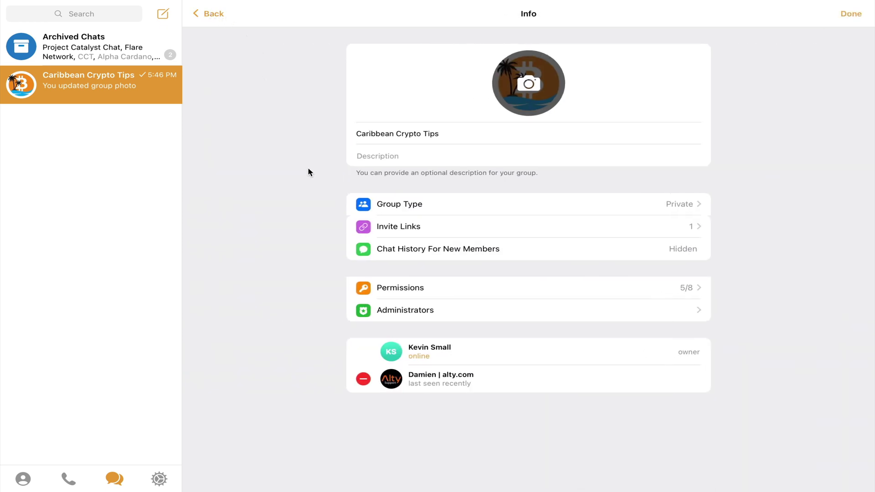
Step: Copy the group's Telegram invite link and add it through Alty's Add Group dialog
click(413, 227)
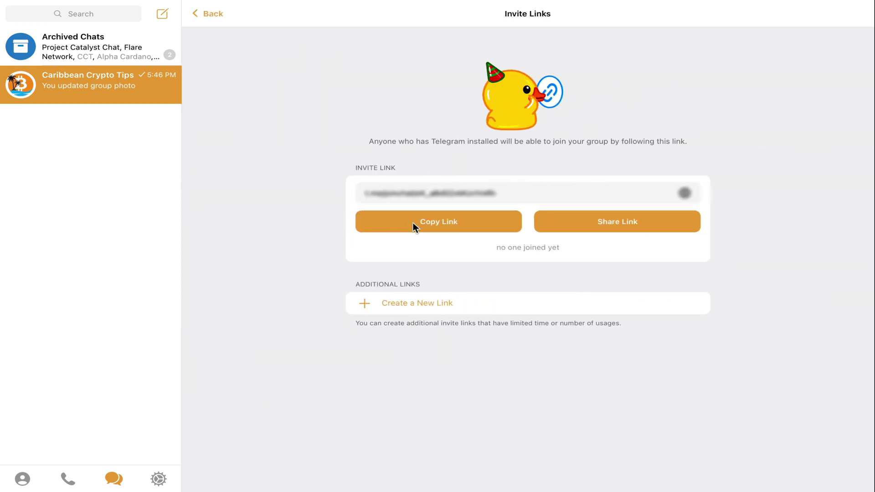
click(435, 225)
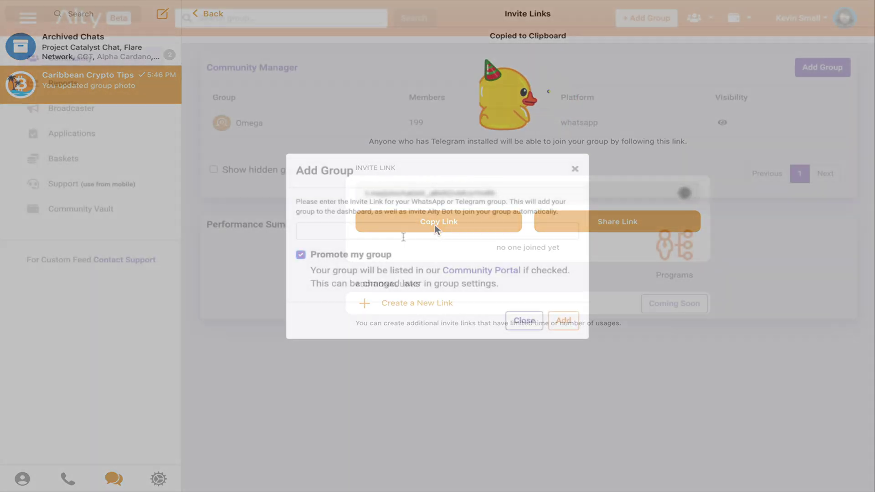
click(413, 228)
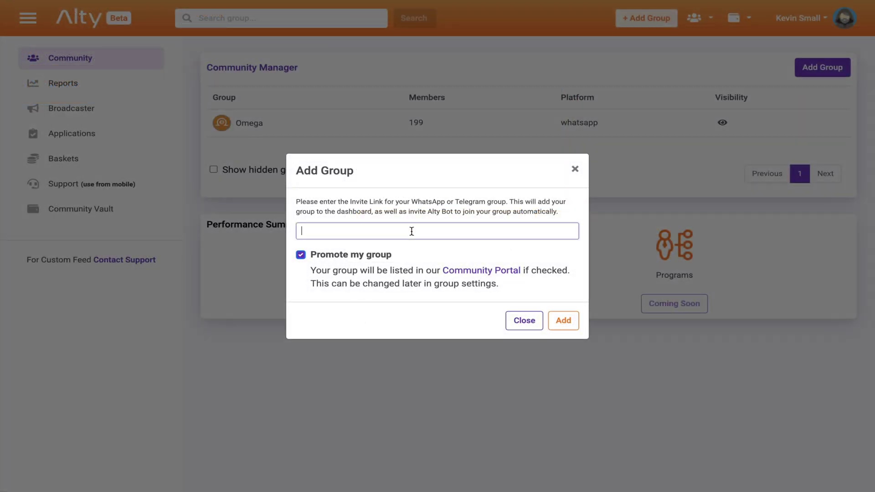
key(ctrl+v)
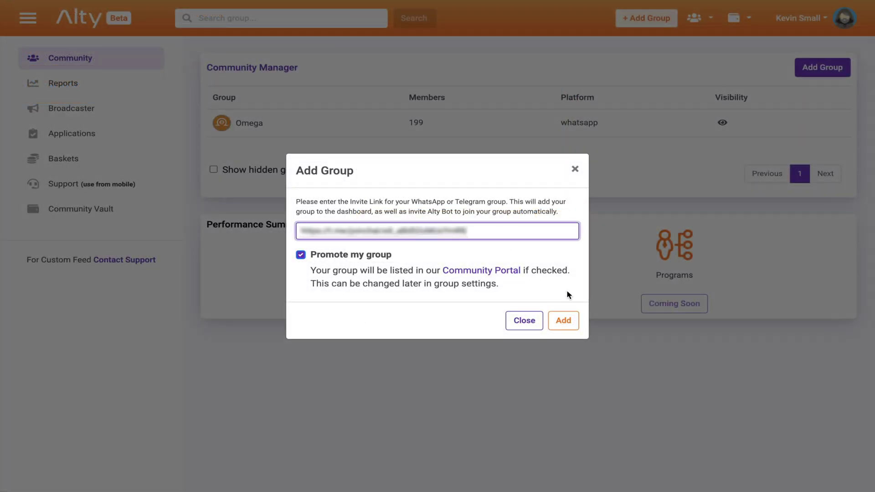
click(567, 319)
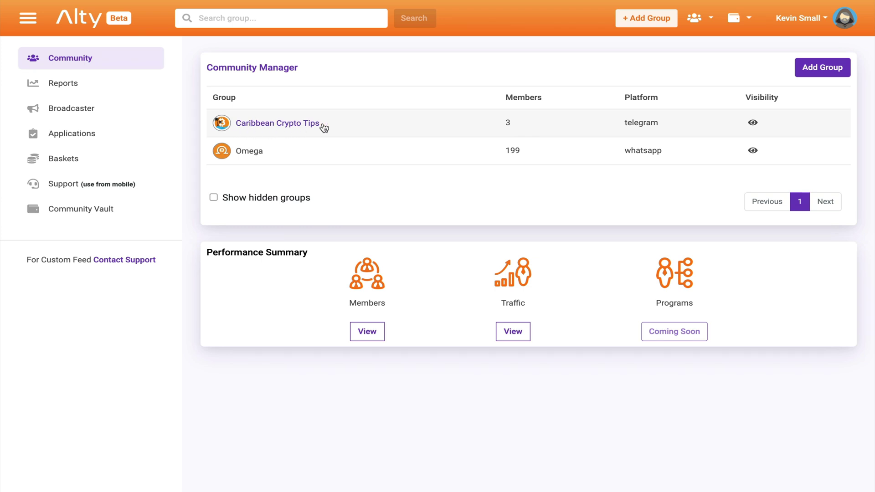
Step: Open Caribbean Crypto Tips details in Community Manager and index its 3 members
click(217, 121)
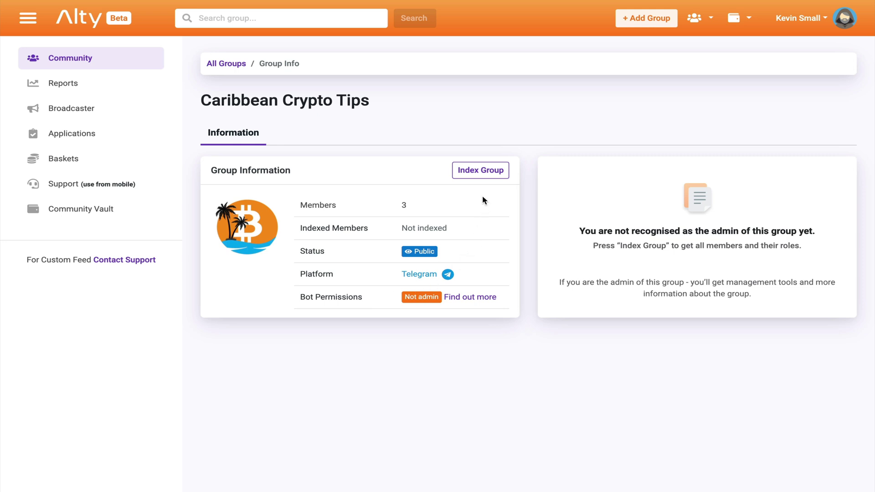
click(480, 172)
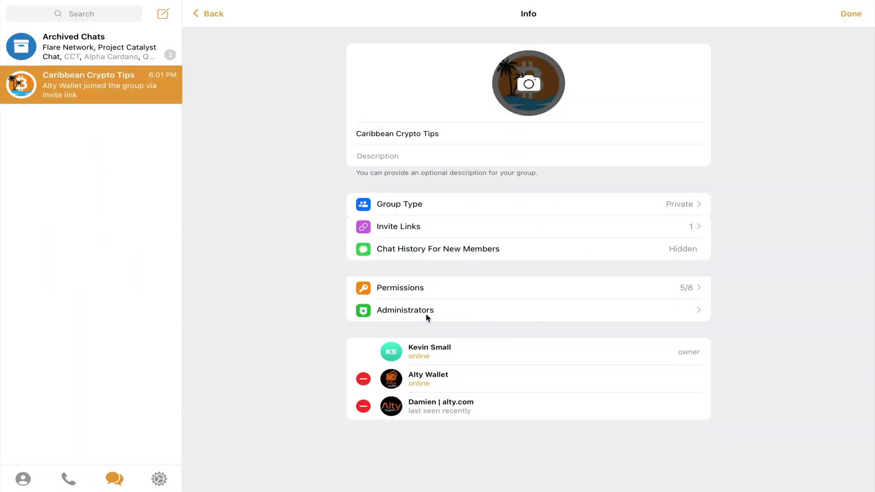
Step: Add Alty Wallet as a group administrator with all rights, including Add New Admins
click(402, 311)
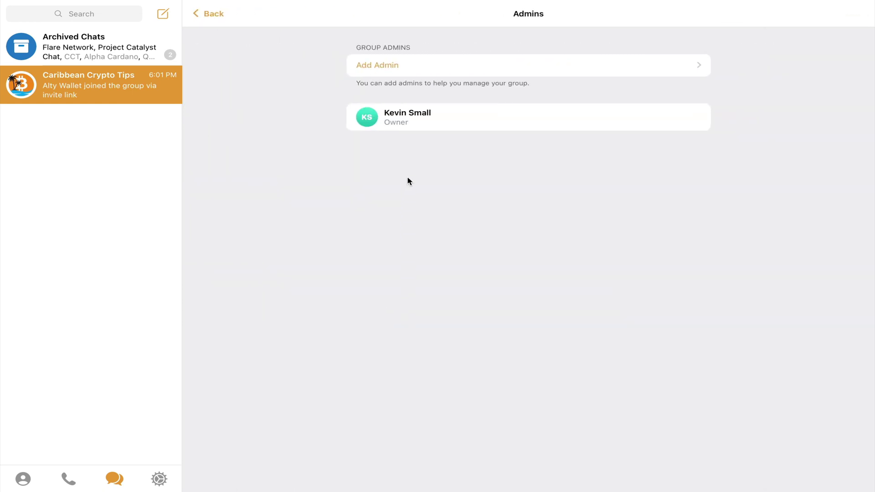
click(368, 70)
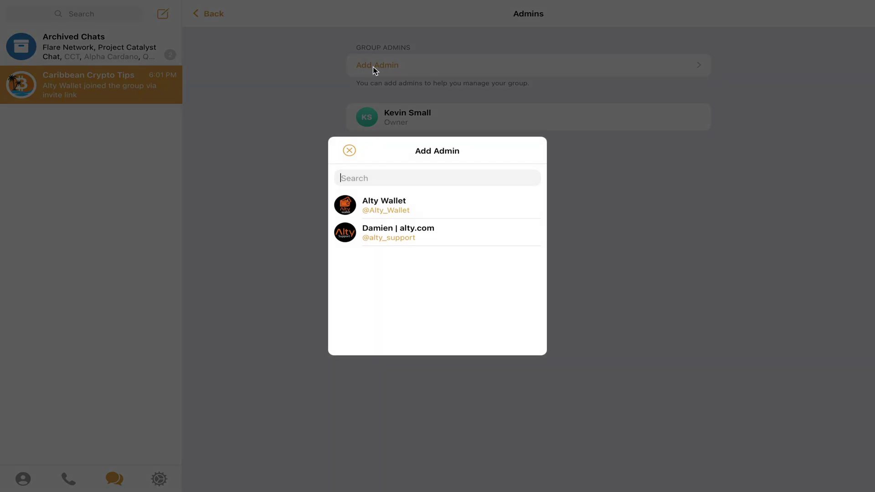
click(384, 207)
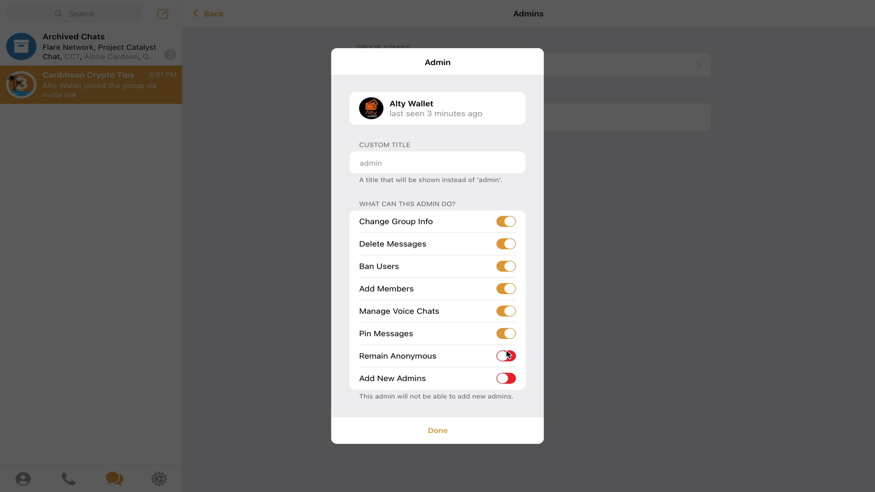
click(508, 379)
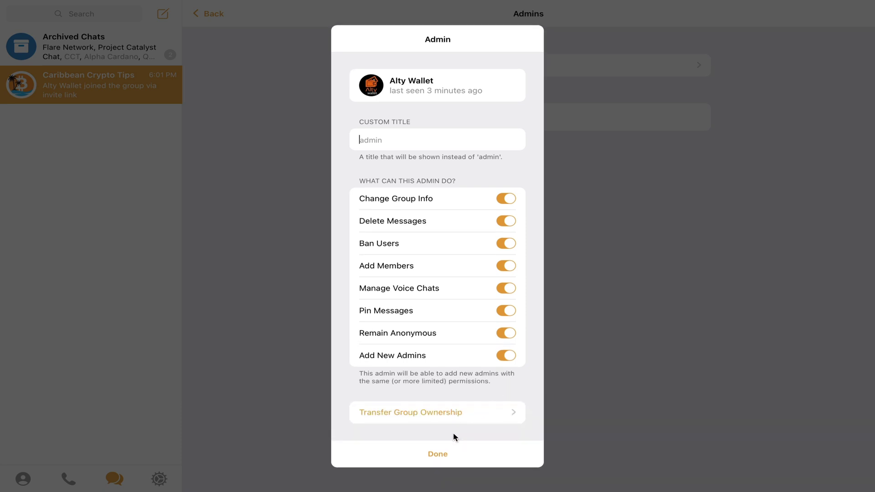
click(437, 454)
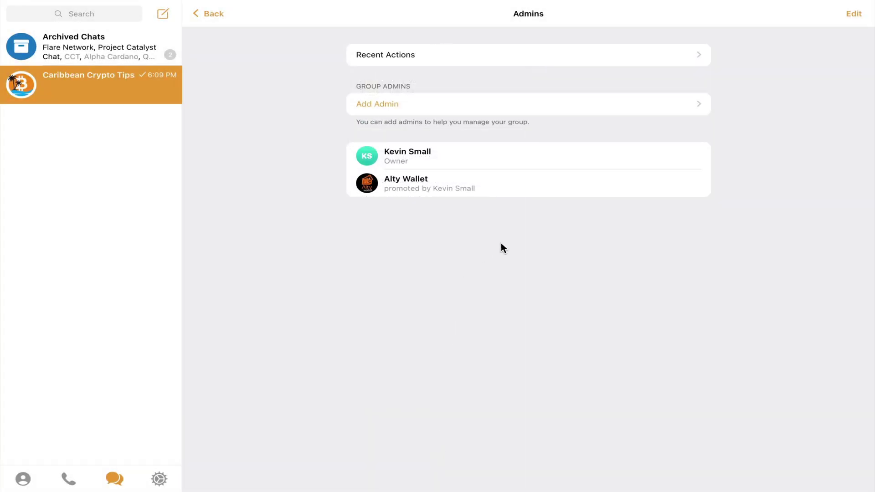
key(ctrl+Left)
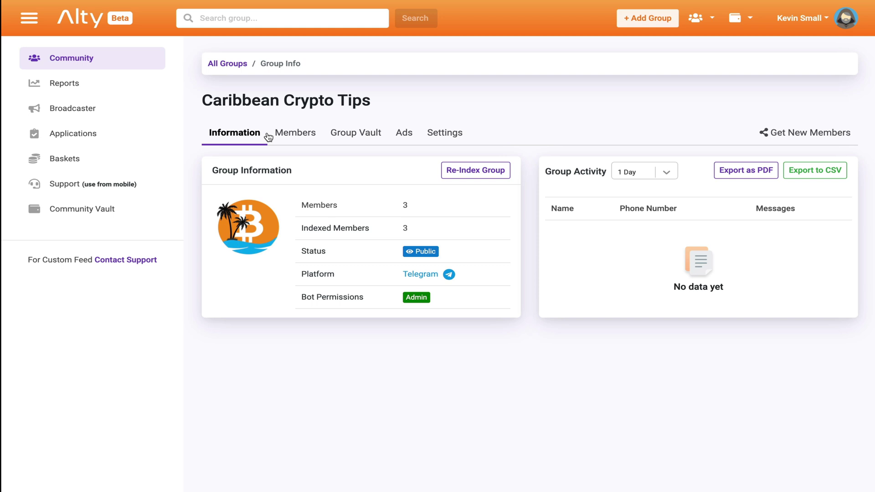
Step: View the Members, Vault and Ads tabs, toggle the /price ad on and back off, then open Settings
click(294, 138)
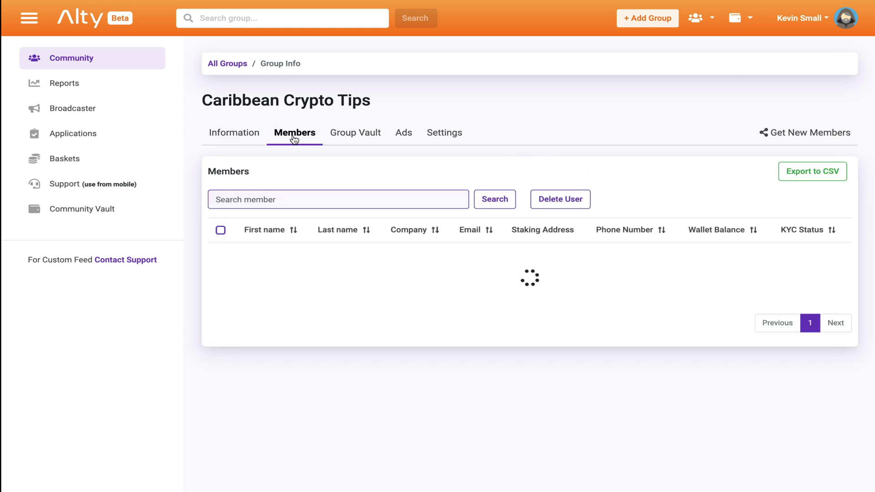
click(355, 137)
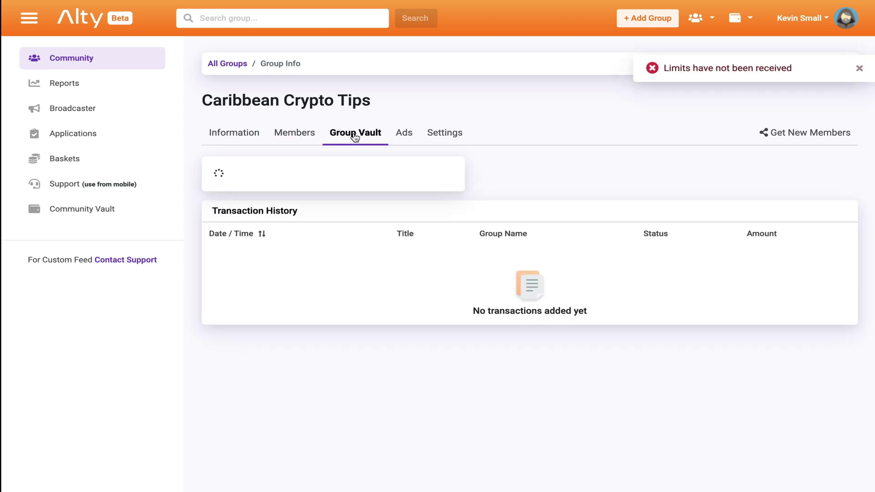
click(399, 138)
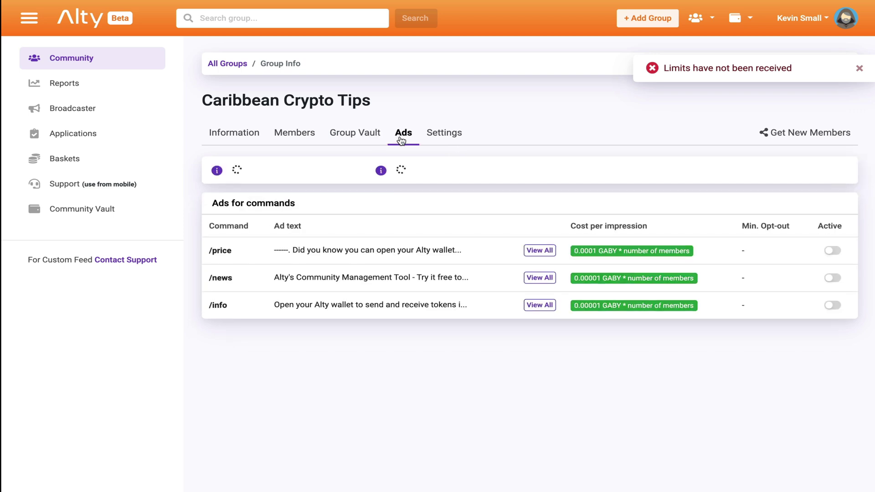
click(830, 251)
click(830, 250)
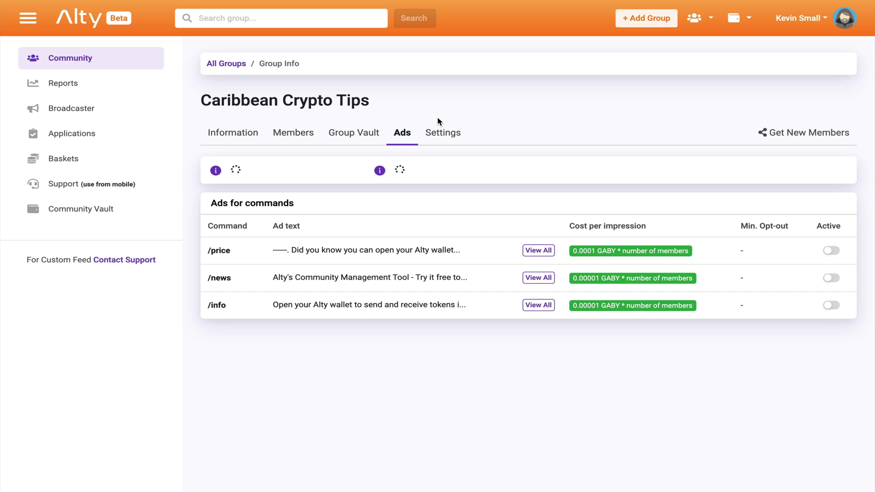
click(444, 135)
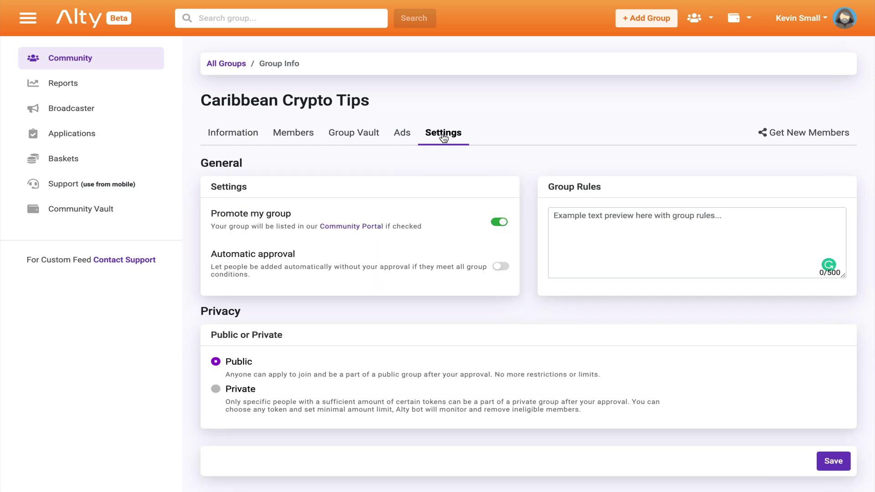
click(500, 222)
click(500, 223)
click(500, 267)
click(499, 266)
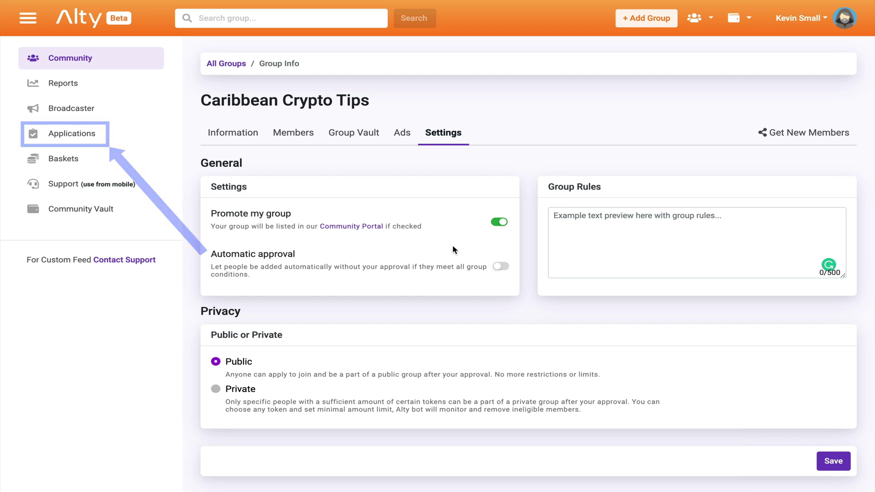
click(563, 221)
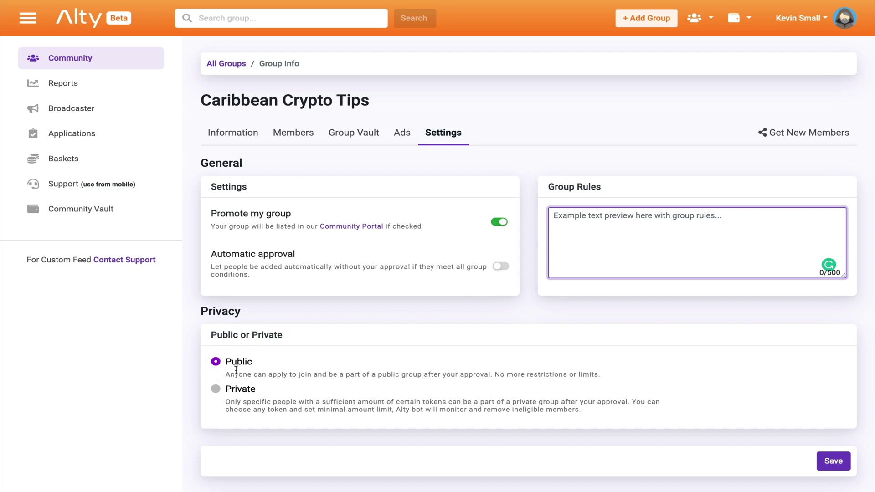
click(216, 390)
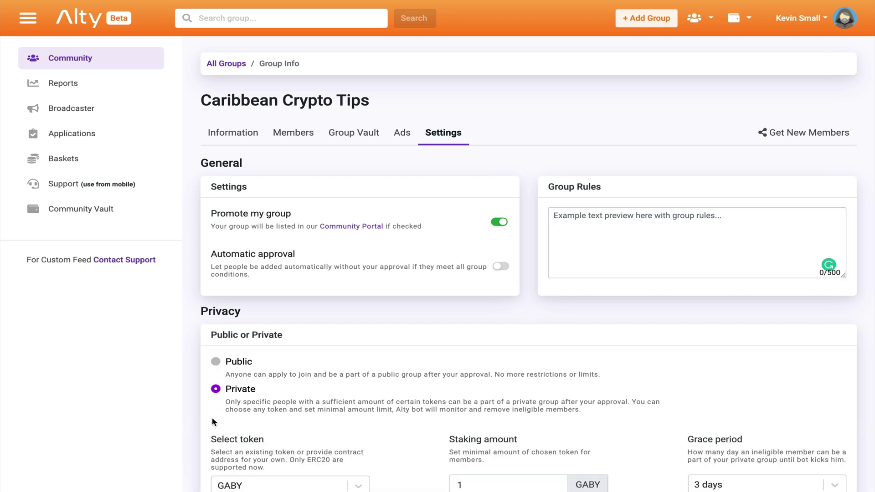
scroll(214, 419, down, 2)
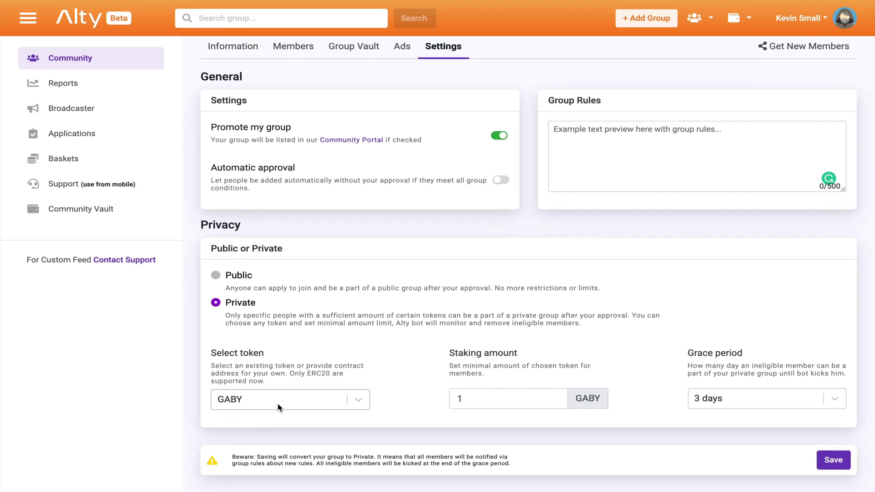
click(298, 402)
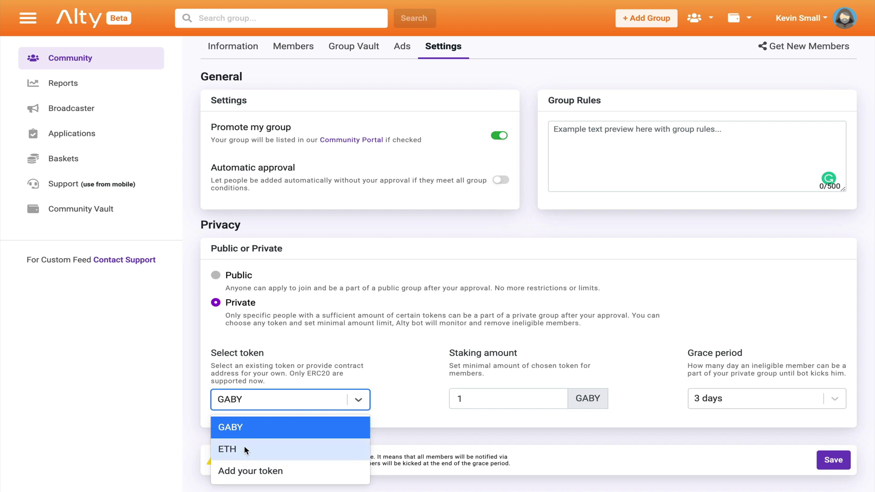
click(246, 470)
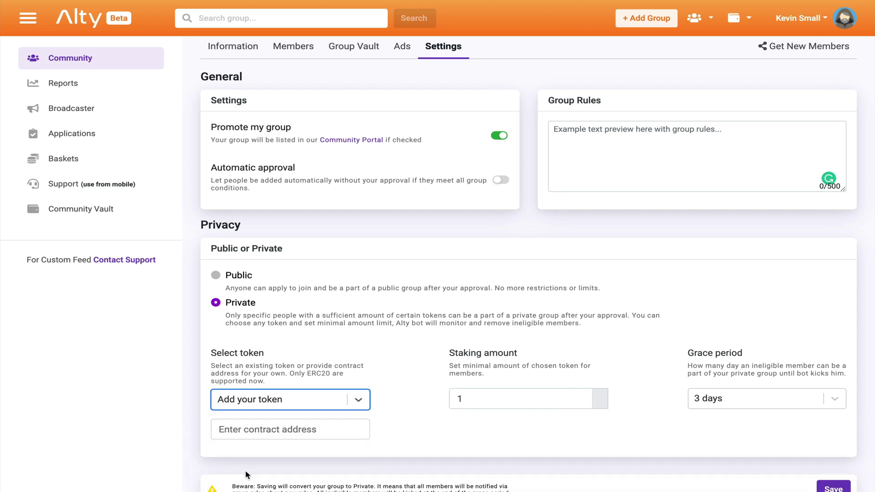
click(322, 406)
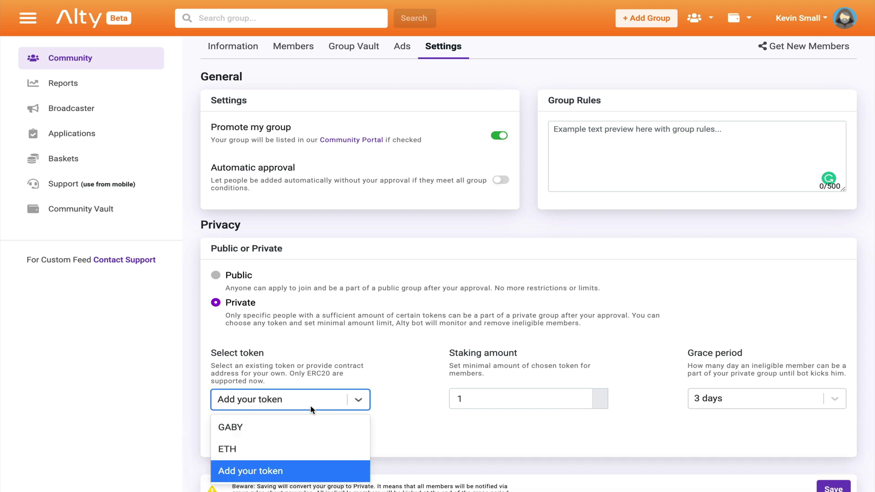
click(277, 427)
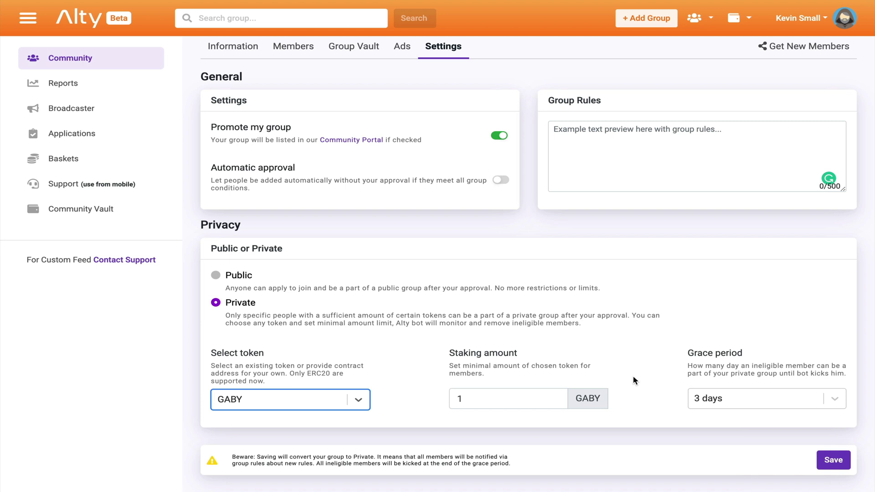
click(693, 398)
scroll(694, 399, down, 2)
scroll(695, 401, up, 1)
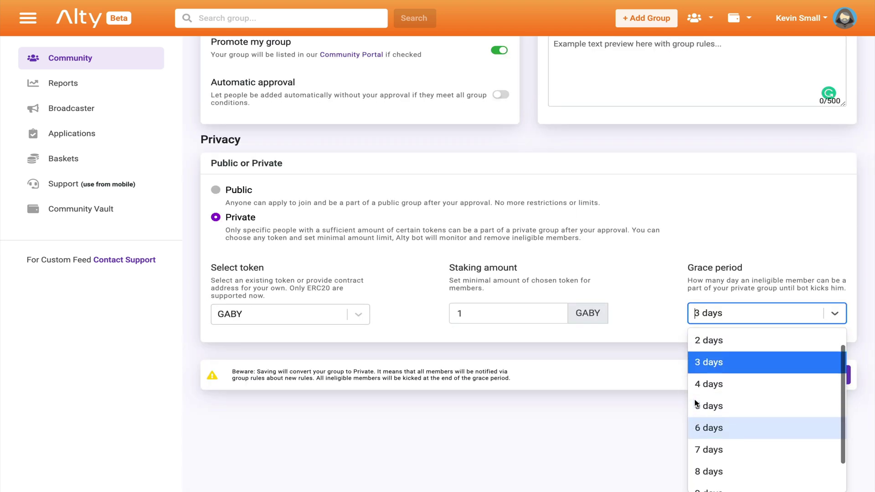
click(650, 310)
scroll(649, 303, up, 2)
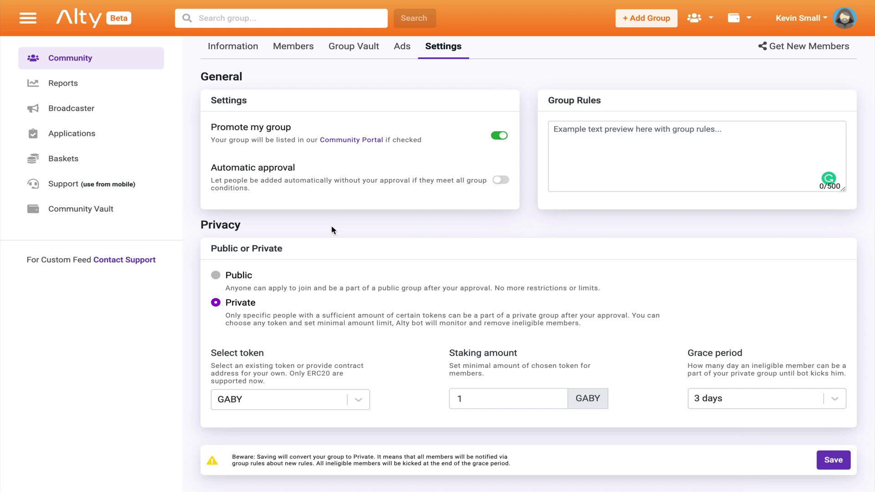
click(216, 276)
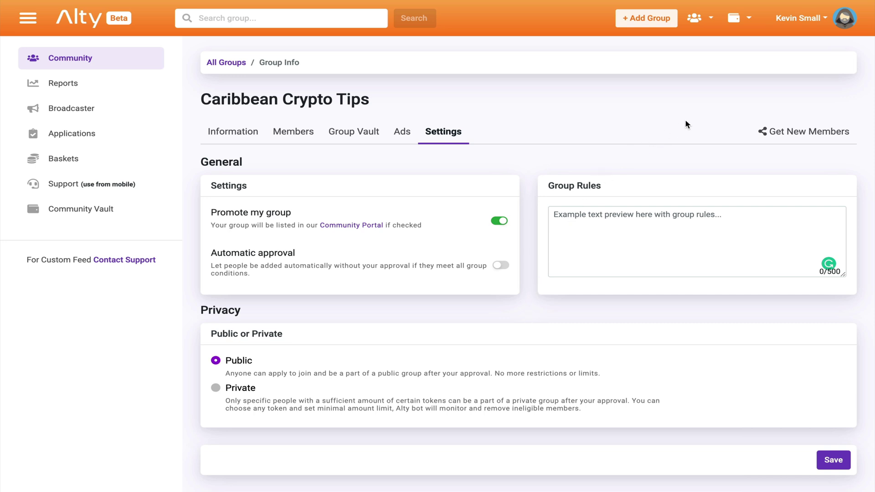
Step: Copy the onboarding link from Get New Members and start answering why you want to join
click(808, 138)
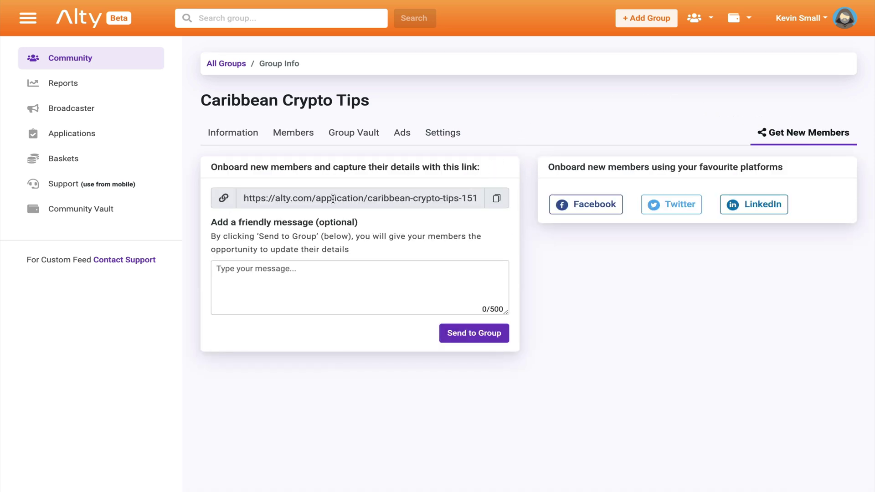
click(501, 198)
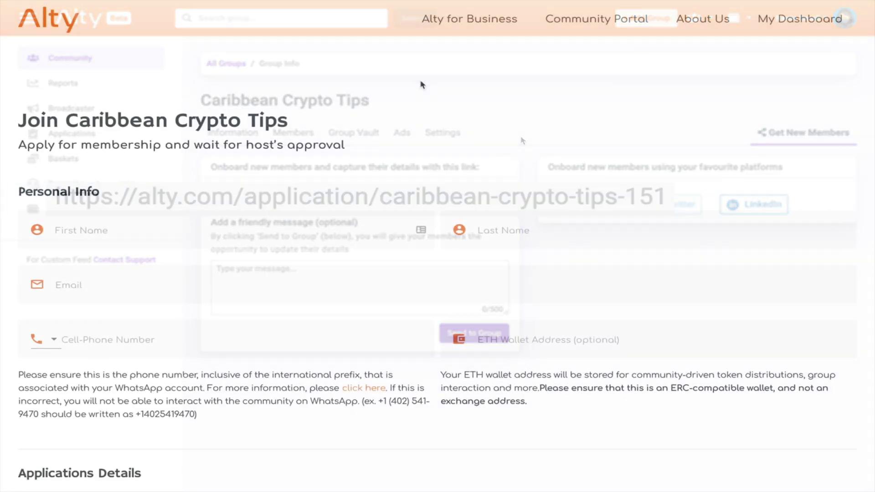
scroll(420, 80, down, 5)
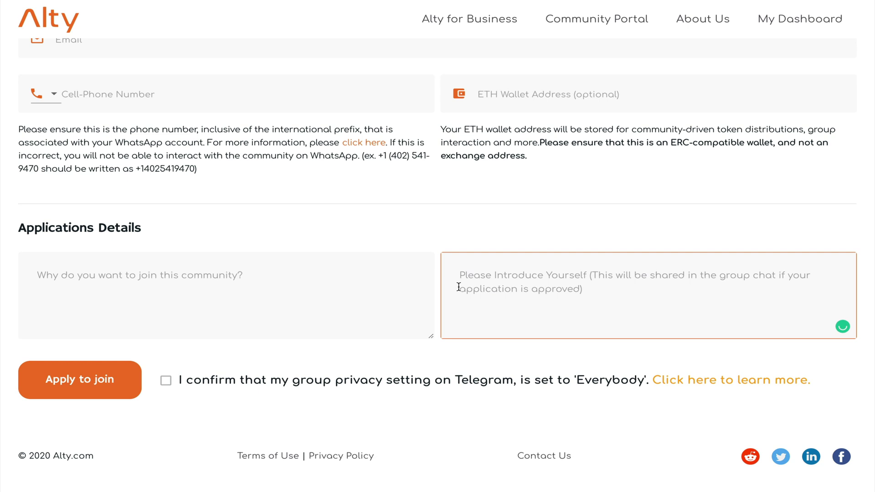
click(333, 280)
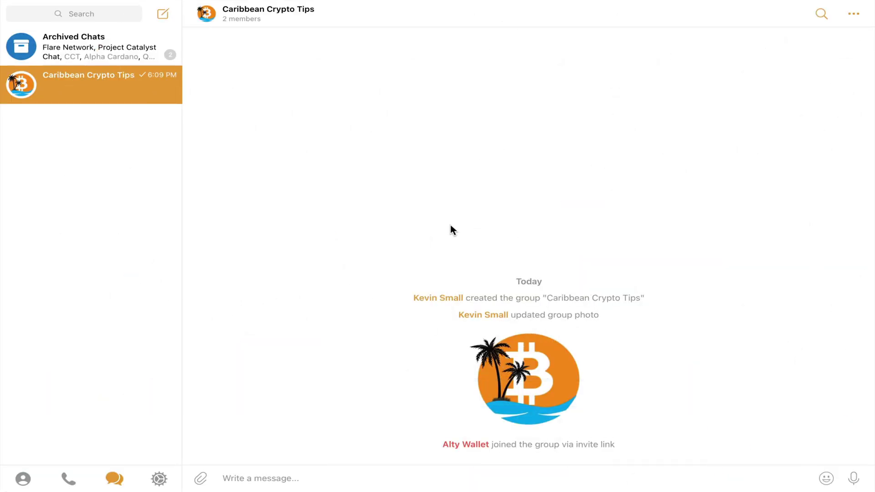
Step: Set Telegram's Groups and Channels privacy to Everybody and confirm the choice
click(159, 478)
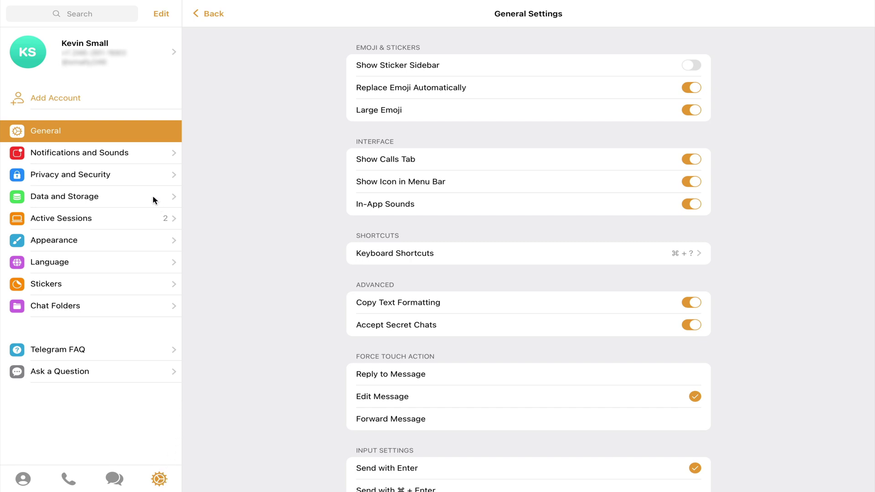
click(75, 176)
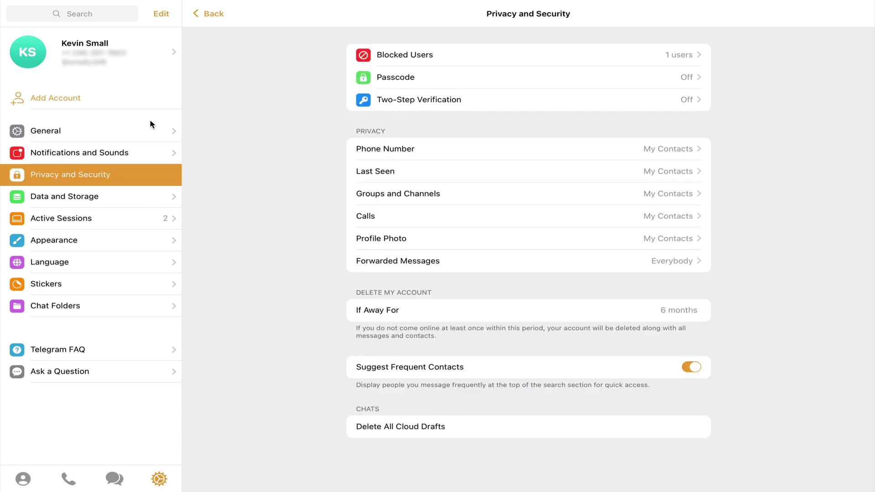
click(399, 194)
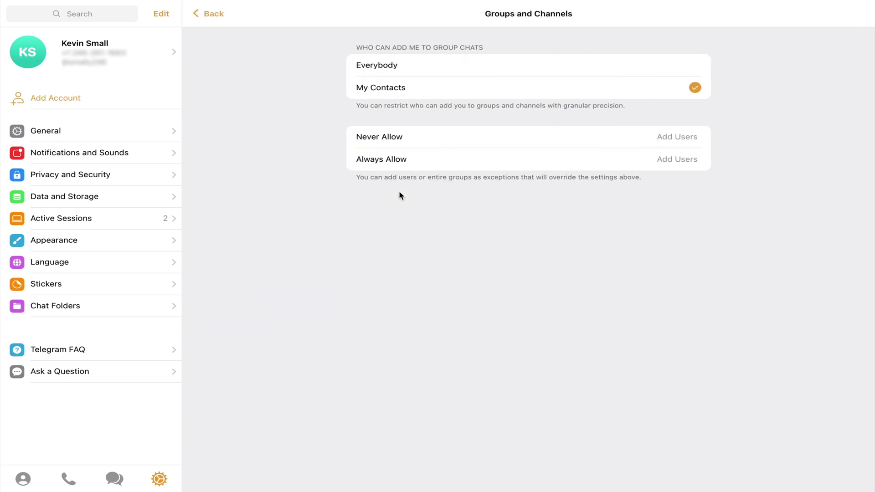
click(658, 73)
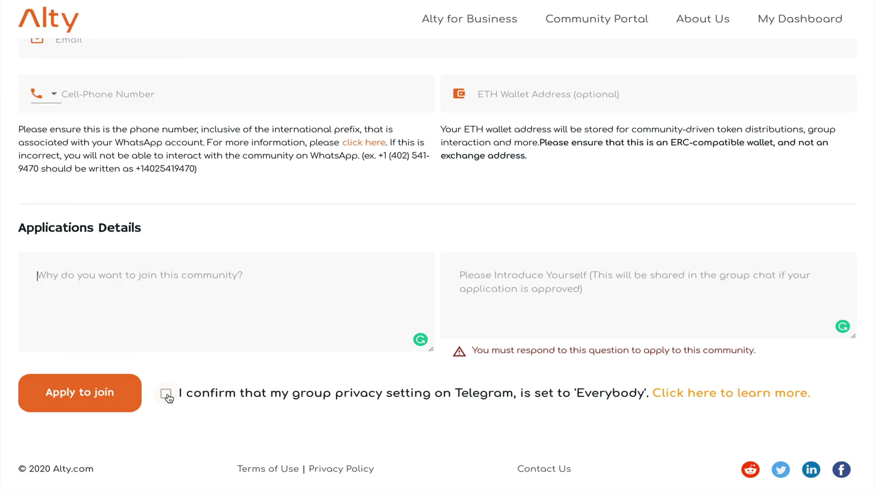
click(167, 394)
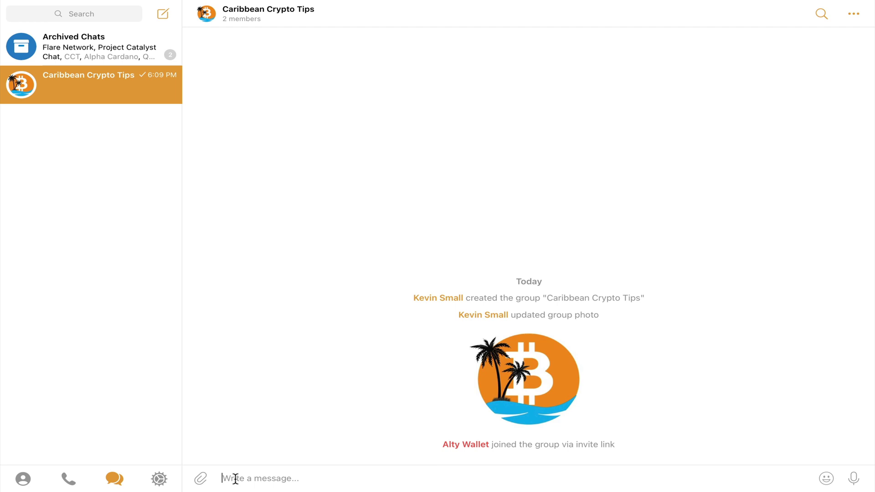
Step: Send the /price btc and /news btc commands in the Caribbean Crypto Tips chat
text(/price)
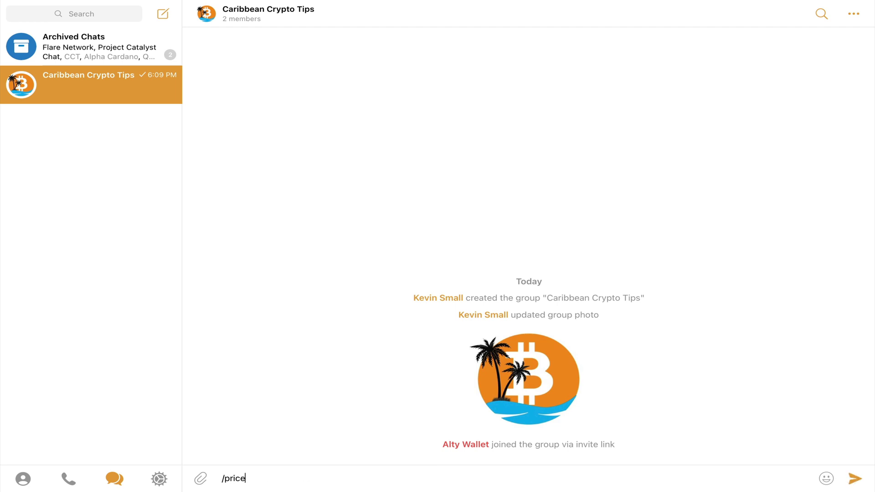
text( btc)
key(Return)
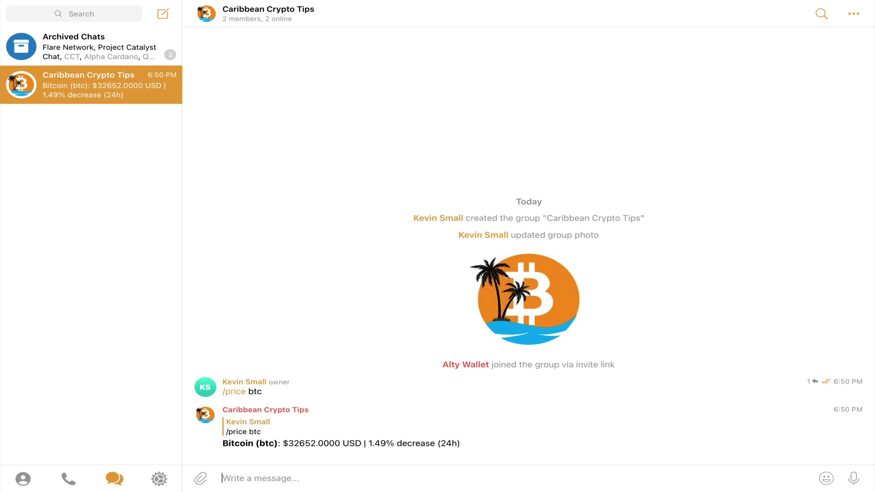
text(/news)
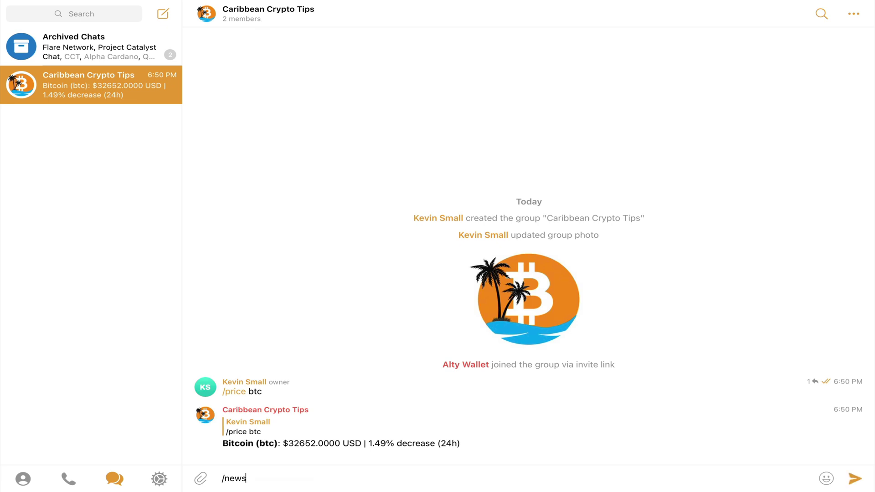
text( btc)
key(Return)
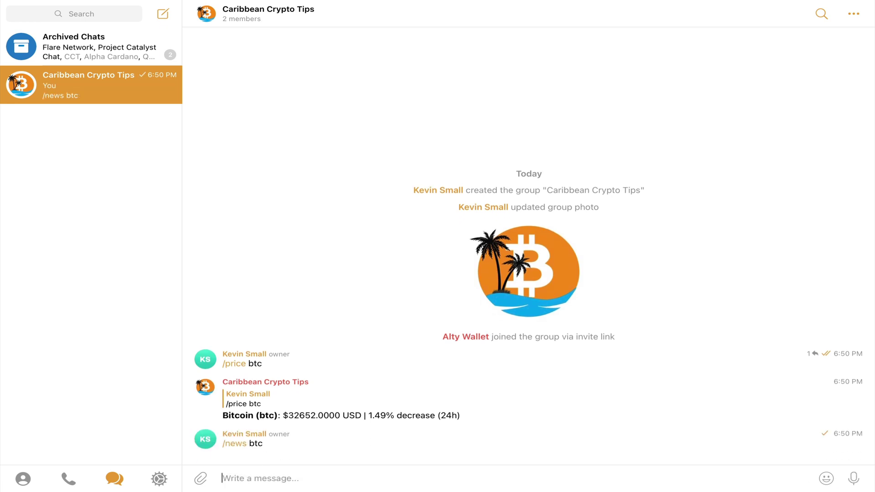